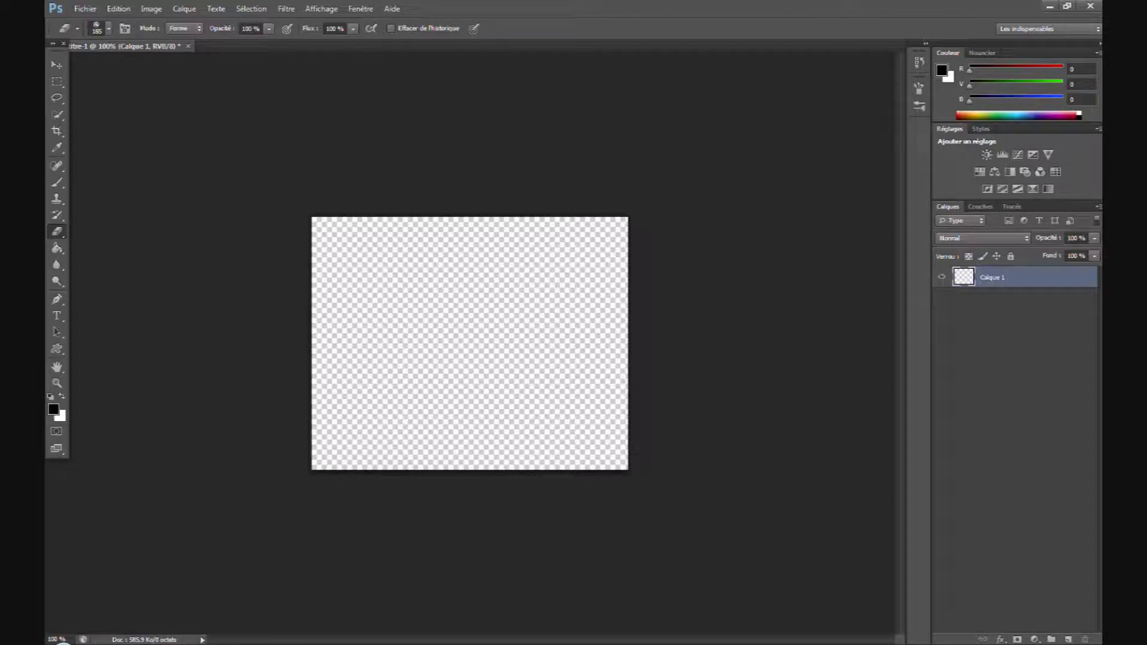
# Choose the 267 px spiral brush tip and stamp it once near the centre of the canvas in black
pyautogui.press('b')
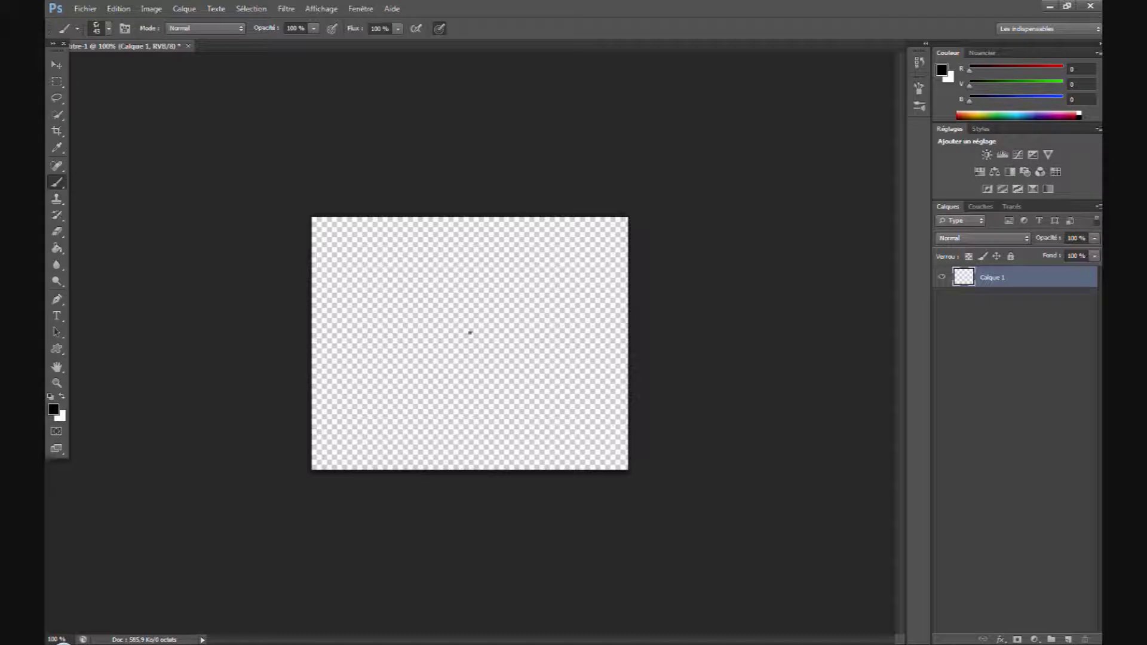
pyautogui.rightClick(470, 333)
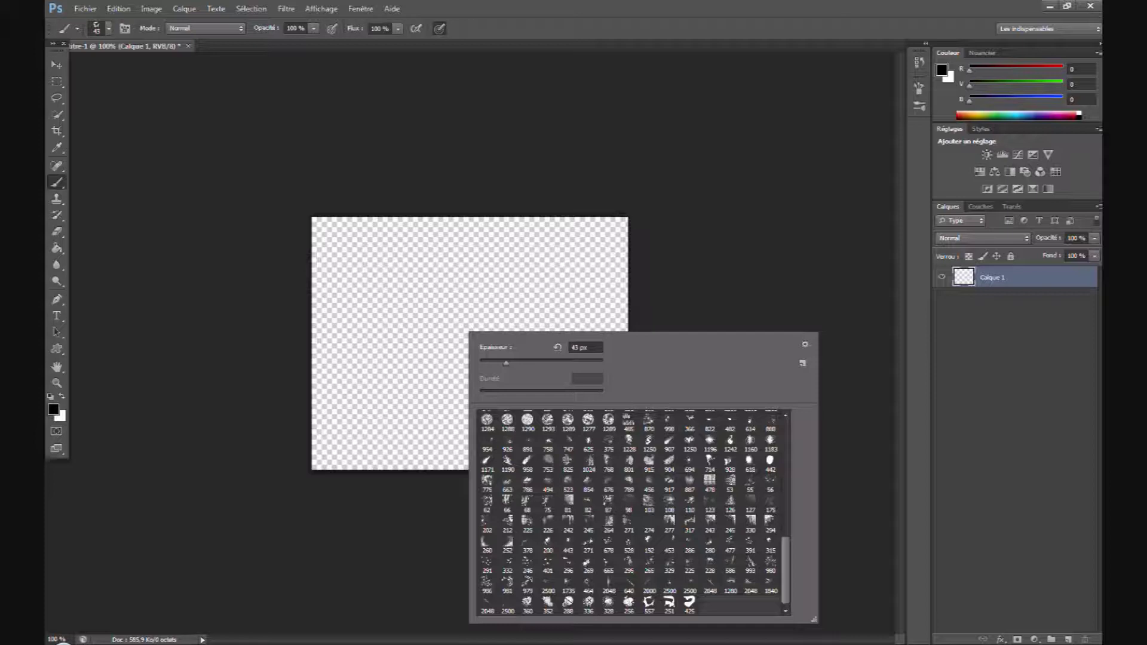
pyautogui.scroll(2, 634, 512)
pyautogui.scroll(3, 633, 511)
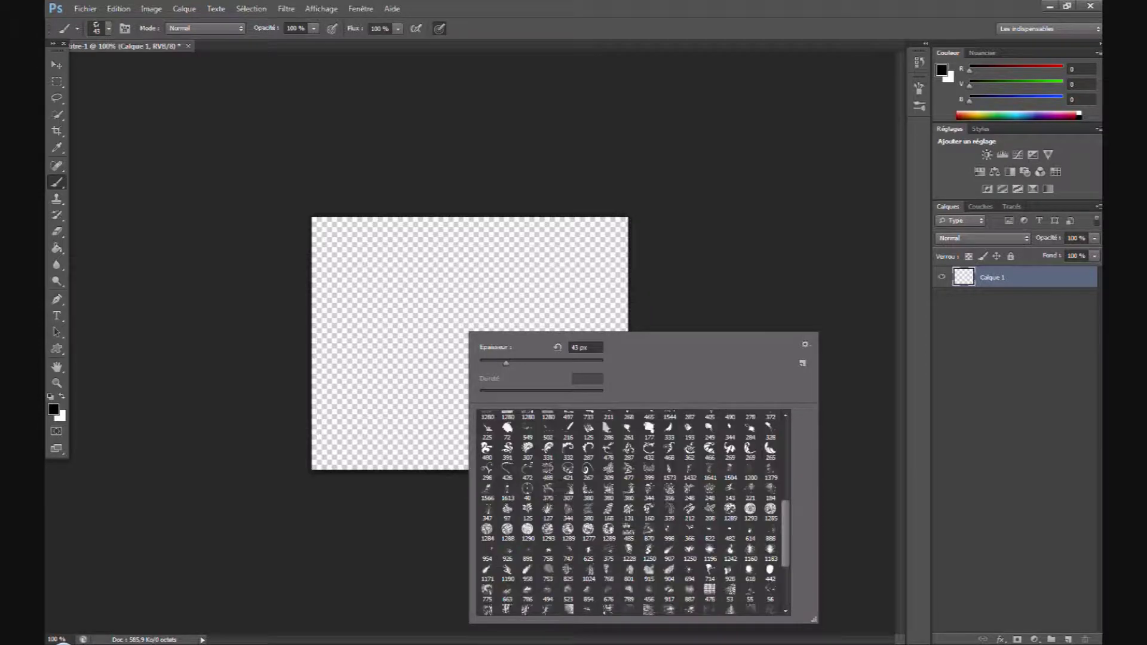
pyautogui.scroll(2, 633, 512)
pyautogui.scroll(2, 633, 511)
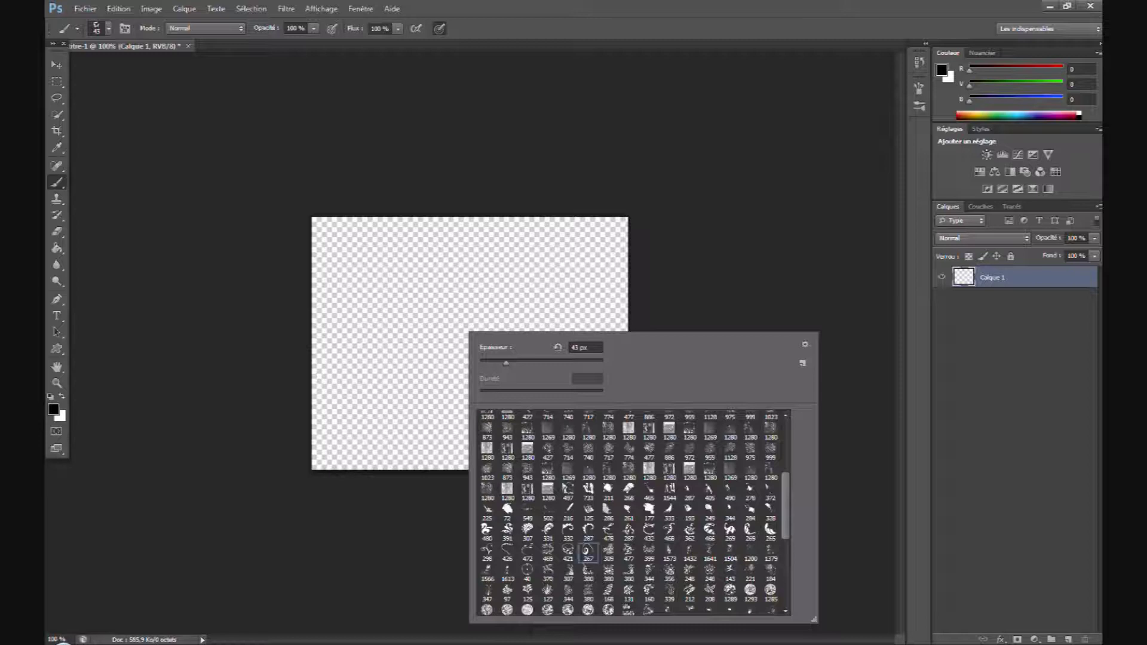
pyautogui.doubleClick(588, 553)
pyautogui.click(482, 318)
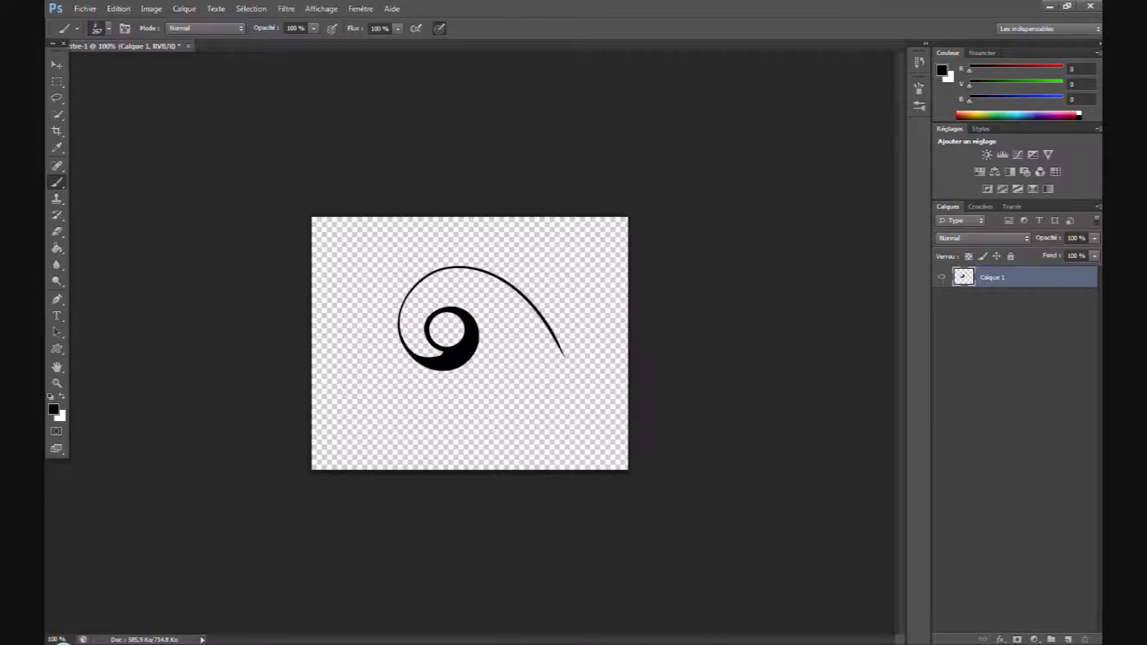
# Choose the 557 px jagged brush tip and stamp it over the centre of the canvas
pyautogui.rightClick(342, 354)
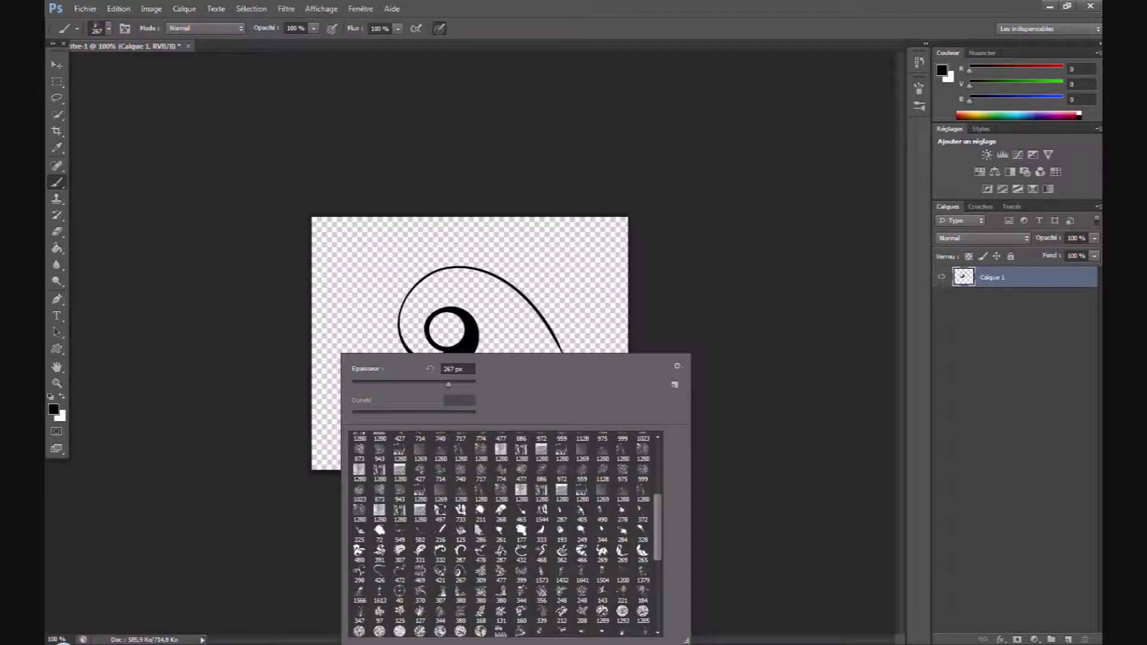
pyautogui.scroll(-5, 506, 534)
pyautogui.scroll(-1, 506, 534)
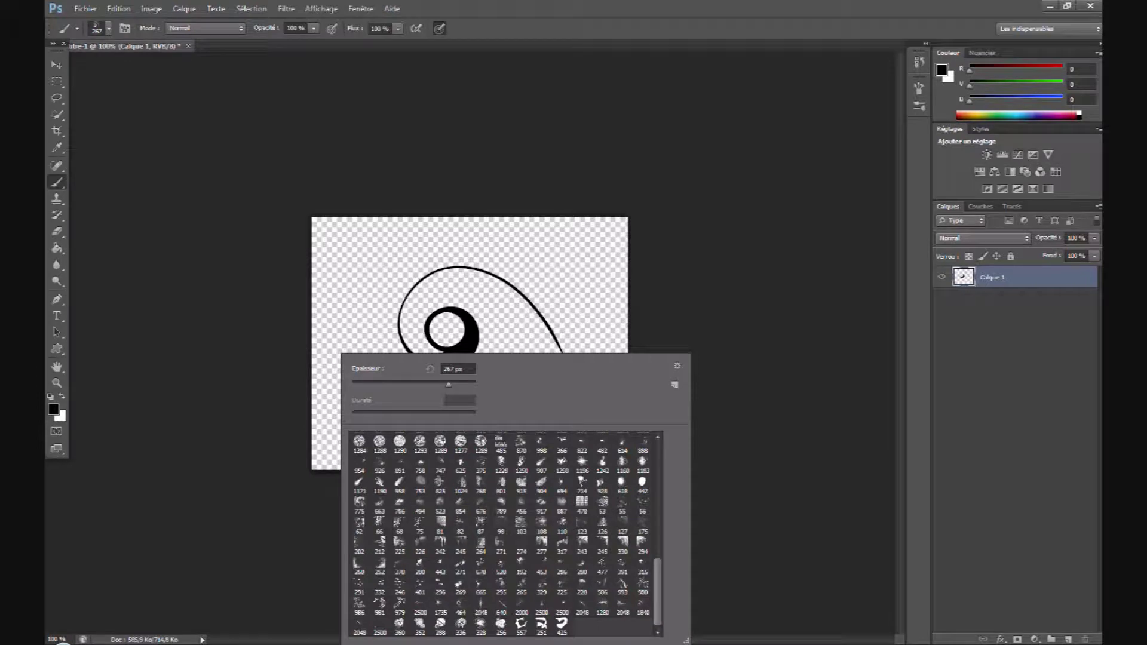
pyautogui.click(521, 624)
pyautogui.press('Return')
pyautogui.click(471, 341)
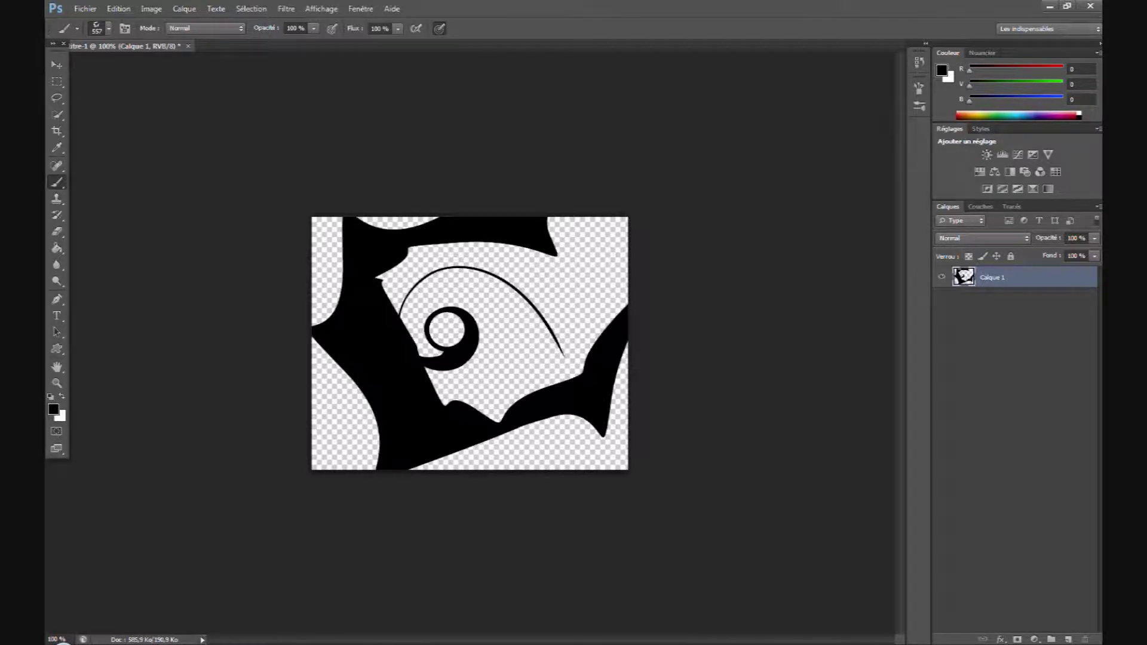
# Set the brush size to 32 px, then stamp single marks and paint long strokes across the whole canvas
pyautogui.click(108, 28)
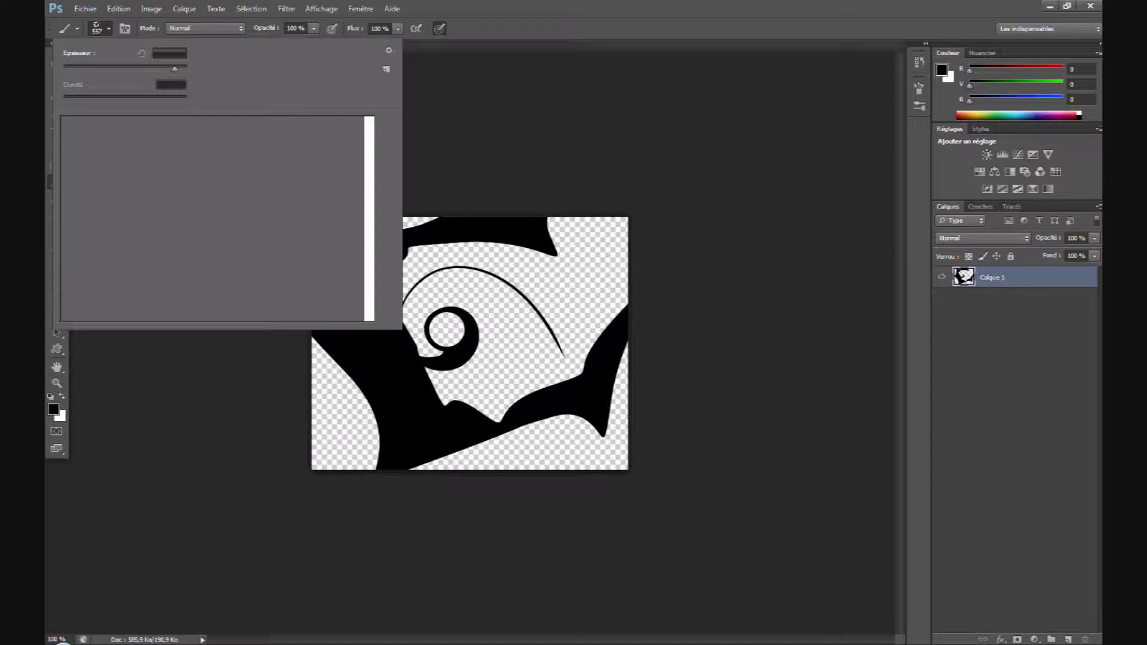
pyautogui.press('Return')
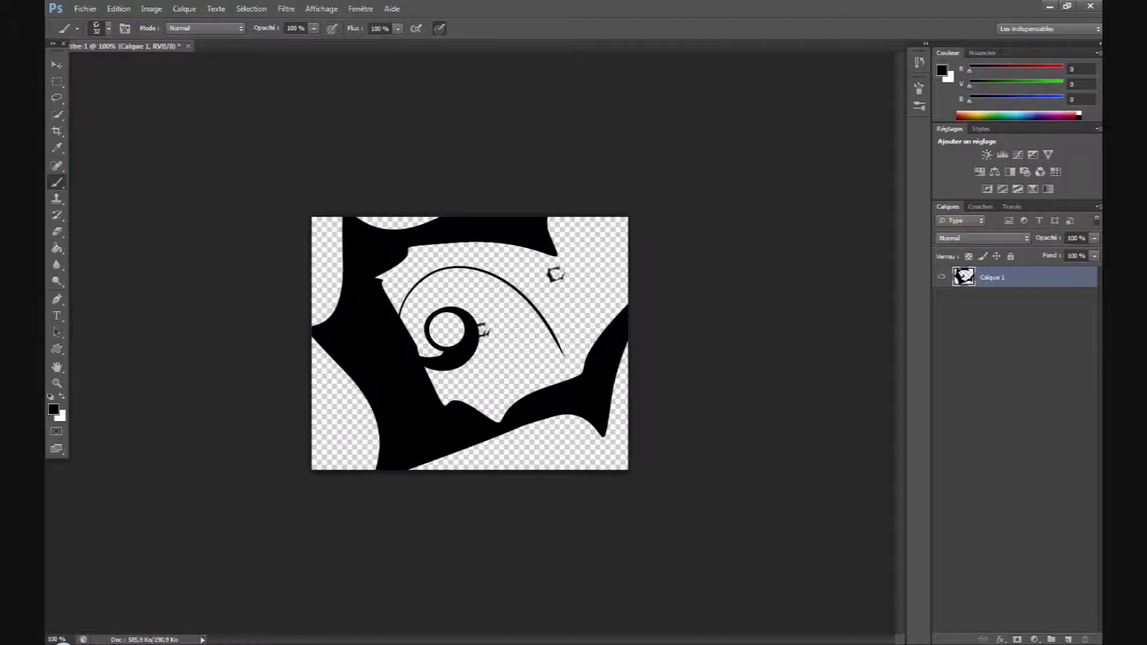
pyautogui.click(464, 243)
pyautogui.click(539, 321)
pyautogui.click(512, 375)
pyautogui.click(481, 320)
pyautogui.click(344, 371)
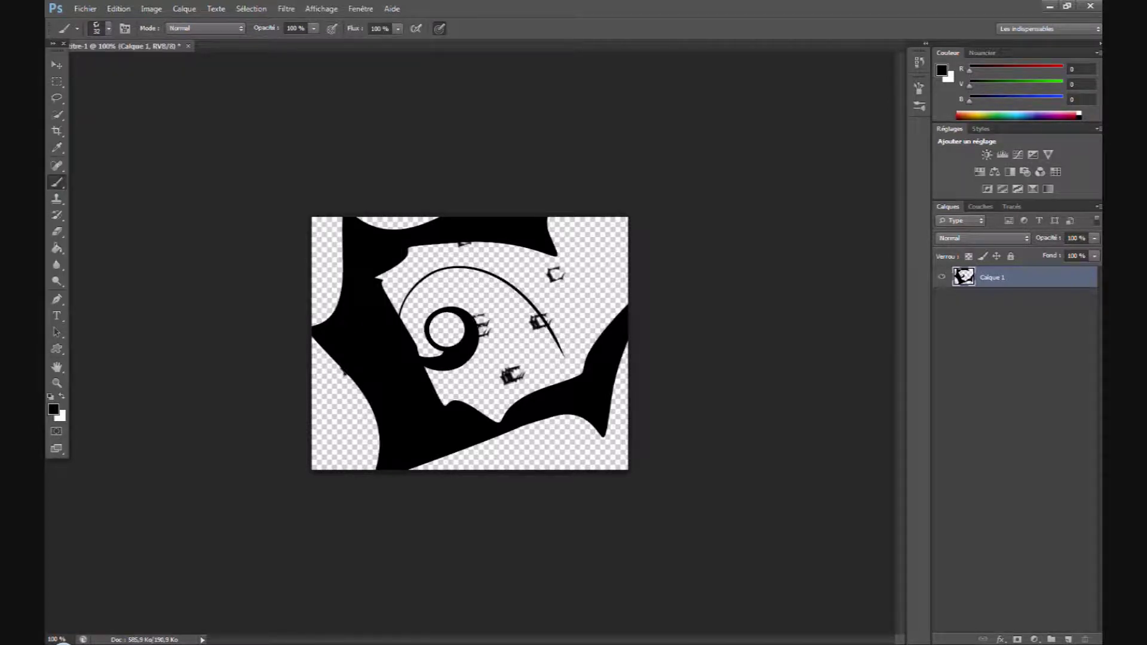
pyautogui.click(556, 447)
pyautogui.click(491, 454)
pyautogui.click(335, 423)
pyautogui.moveTo(583, 443)
pyautogui.mouseDown()
pyautogui.moveTo(455, 469)
pyautogui.moveTo(360, 219)
pyautogui.moveTo(339, 367)
pyautogui.mouseUp()
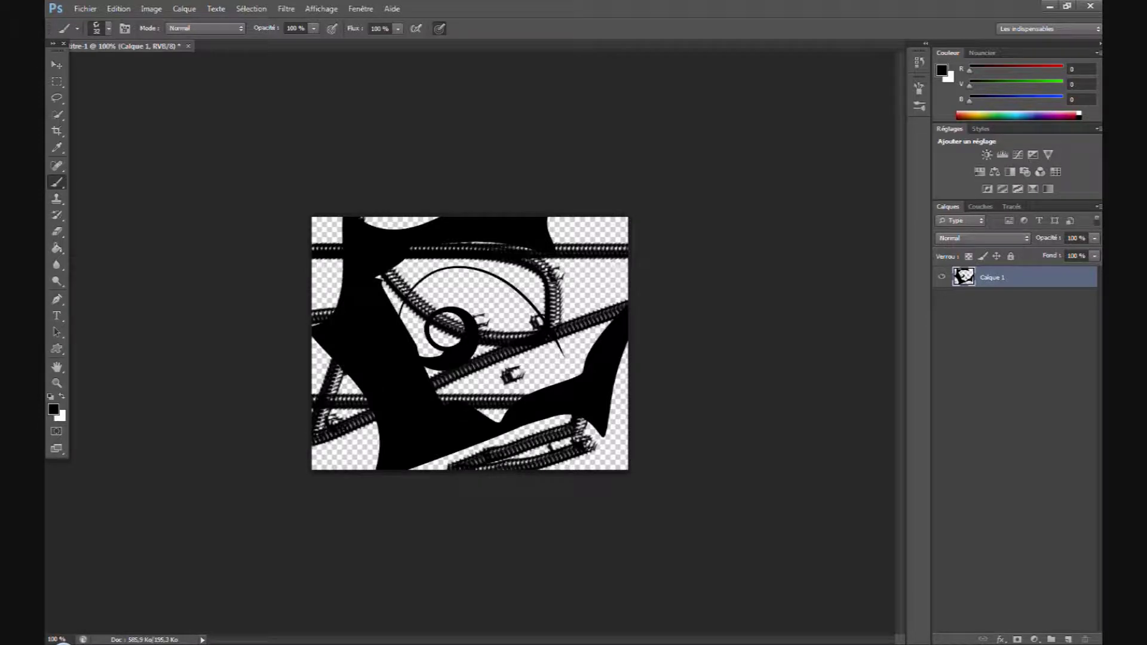
pyautogui.moveTo(466, 466); pyautogui.dragTo(610, 326)
pyautogui.moveTo(624, 276); pyautogui.dragTo(478, 385)
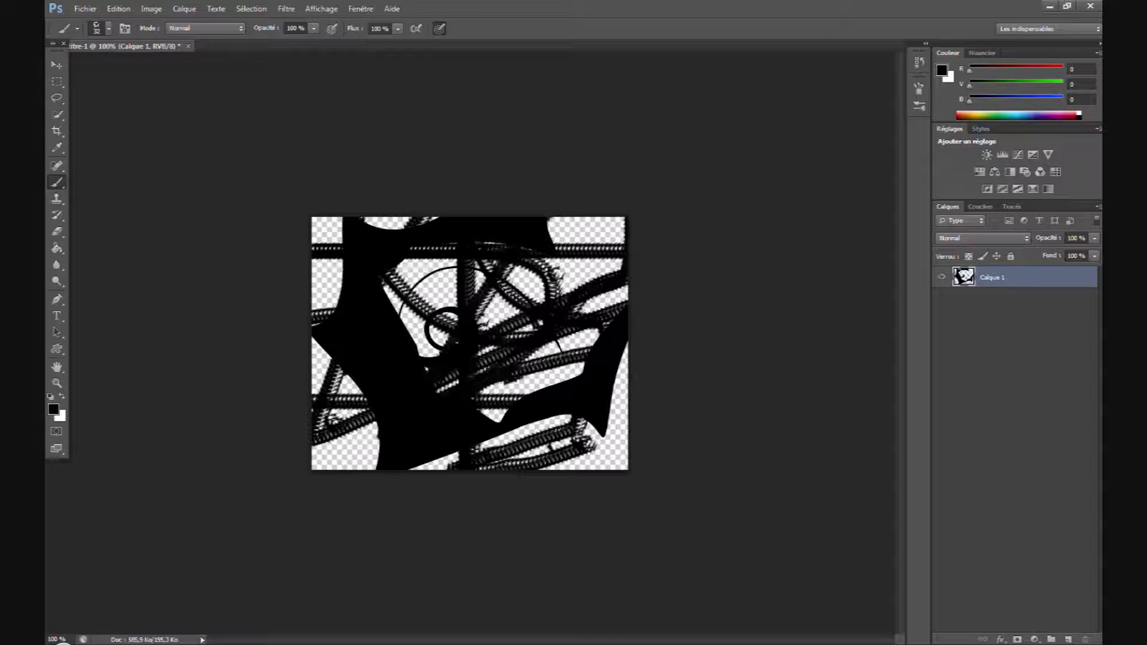
pyautogui.moveTo(430, 353); pyautogui.dragTo(624, 269)
# Erase all the brush marks from the layer with the Eraser
pyautogui.press('e')
pyautogui.moveTo(353, 239)
pyautogui.mouseDown()
pyautogui.moveTo(439, 460)
pyautogui.moveTo(533, 235)
pyautogui.moveTo(561, 466)
pyautogui.mouseUp()
pyautogui.moveTo(606, 369); pyautogui.dragTo(522, 462)
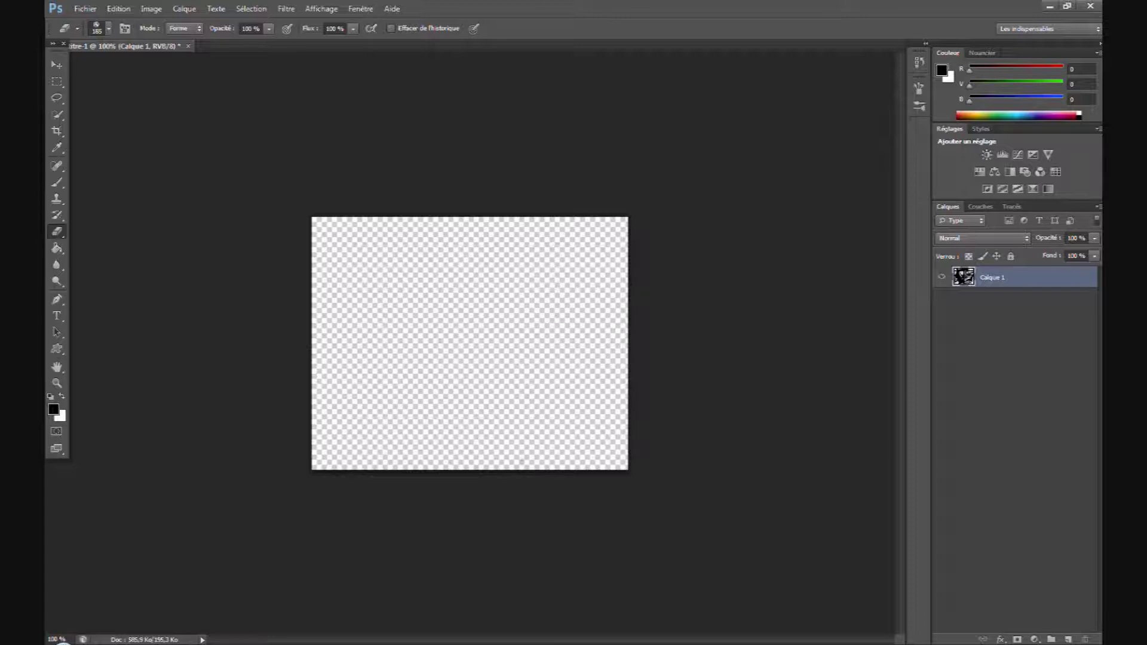
# Draw a straight diagonal path segment with the Pen tool from the canvas's upper-left area to its lower centre
pyautogui.press('p')
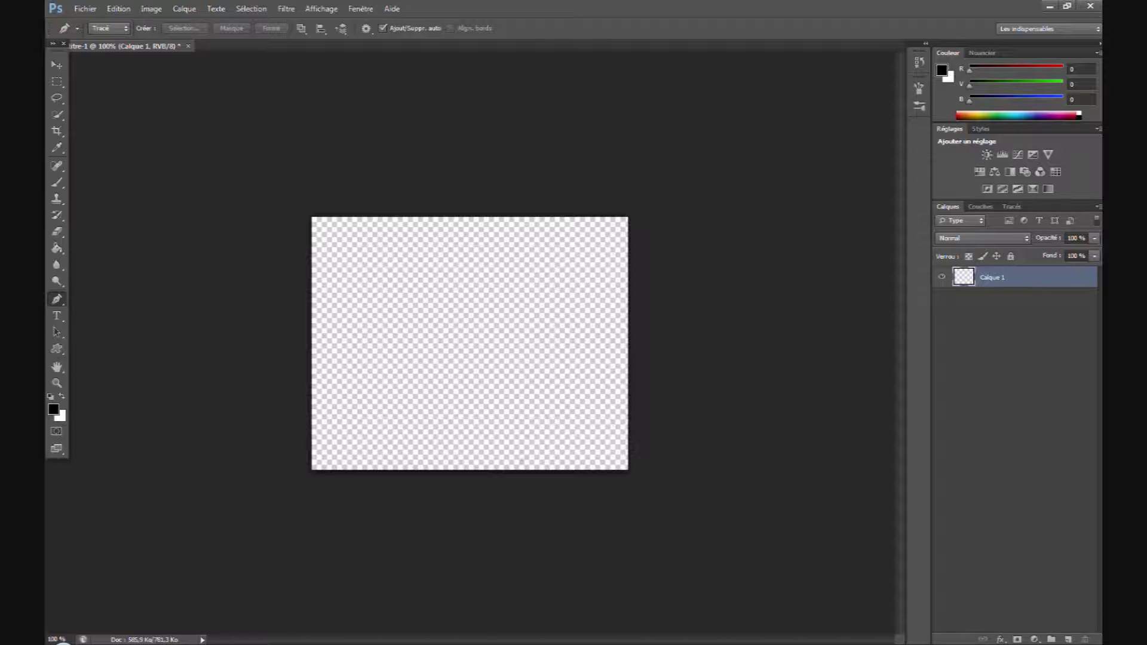
pyautogui.click(347, 279)
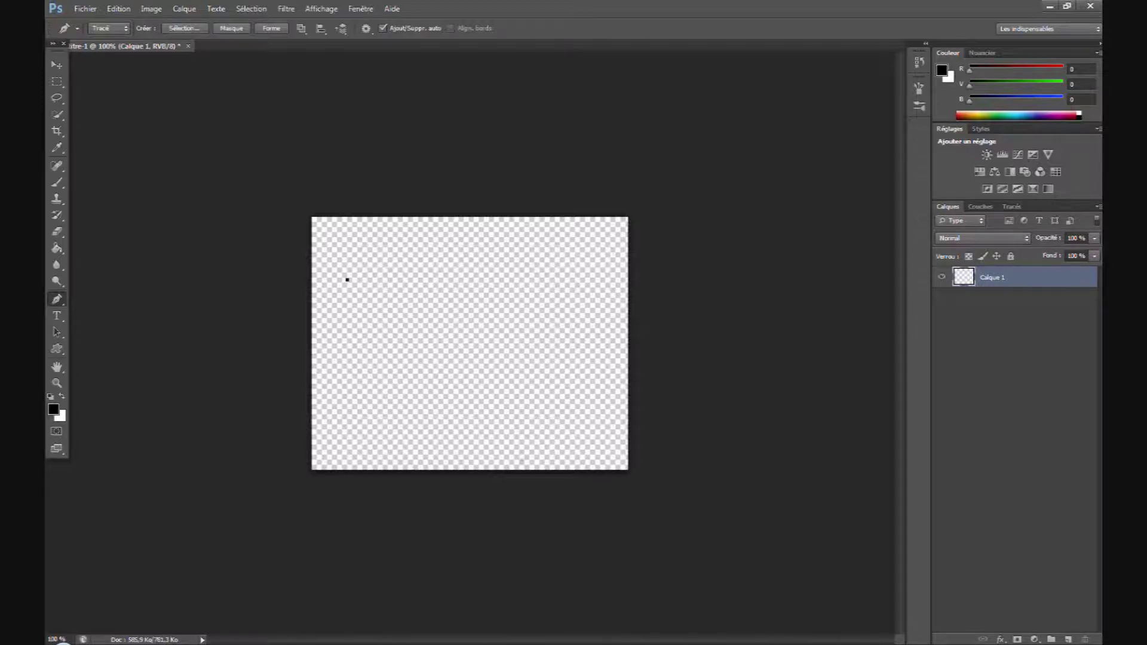
pyautogui.click(482, 413)
# Undo and redo the path's anchor points several times, then delete the path
pyautogui.hotkey('ctrl', 'z')
pyautogui.hotkey('ctrl', 'alt', 'z')
pyautogui.hotkey('ctrl', 'shift', 'z')
pyautogui.hotkey('ctrl', 'shift', 'z')
pyautogui.hotkey('ctrl', 'alt', 'z')
pyautogui.hotkey('ctrl', 'alt', 'z')
pyautogui.hotkey('ctrl', 'shift', 'z')
pyautogui.hotkey('ctrl', 'shift', 'z')
pyautogui.hotkey('ctrl', 'alt', 'z')
pyautogui.hotkey('ctrl', 'alt', 'z')
pyautogui.hotkey('ctrl', 'shift', 'z')
pyautogui.hotkey('ctrl', 'shift', 'z')
pyautogui.hotkey('ctrl', 'shift', 'z')
pyautogui.hotkey('ctrl', 'shift', 'z')
pyautogui.hotkey('ctrl', 'alt', 'z')
pyautogui.press('Delete')
# Draw an open rectangular path of horizontal and vertical straight segments with the Pen tool, then discard it
pyautogui.click(360, 262)
pyautogui.click(587, 261)
pyautogui.click(587, 431)
pyautogui.click(402, 431)
pyautogui.click(402, 284)
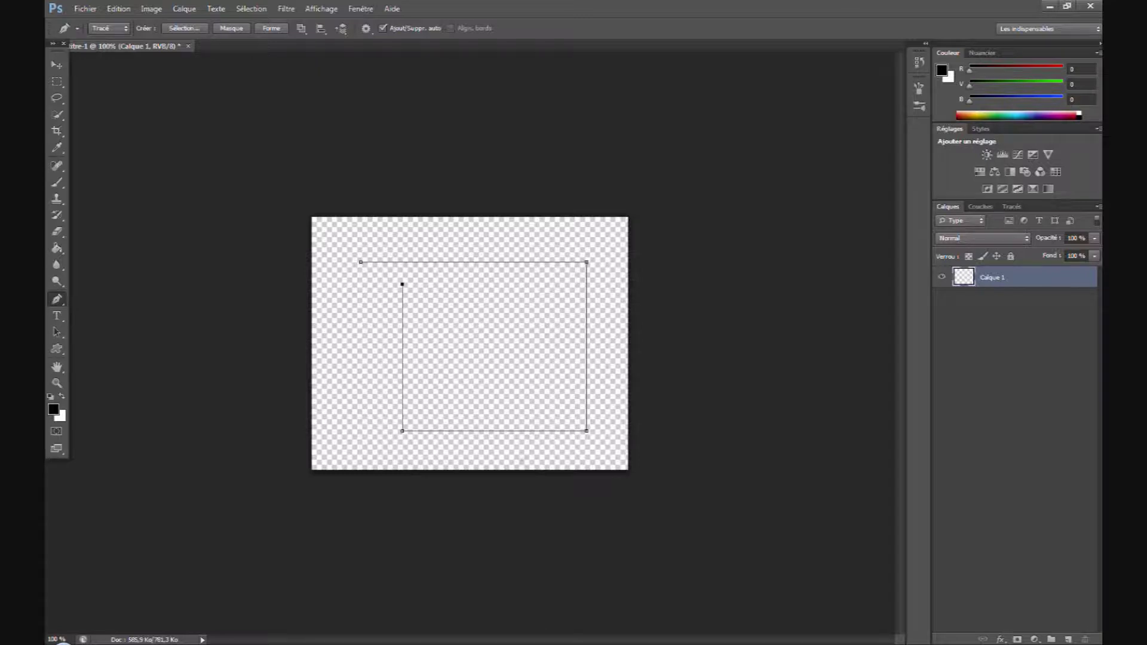
pyautogui.click(402, 241)
pyautogui.press('Escape')
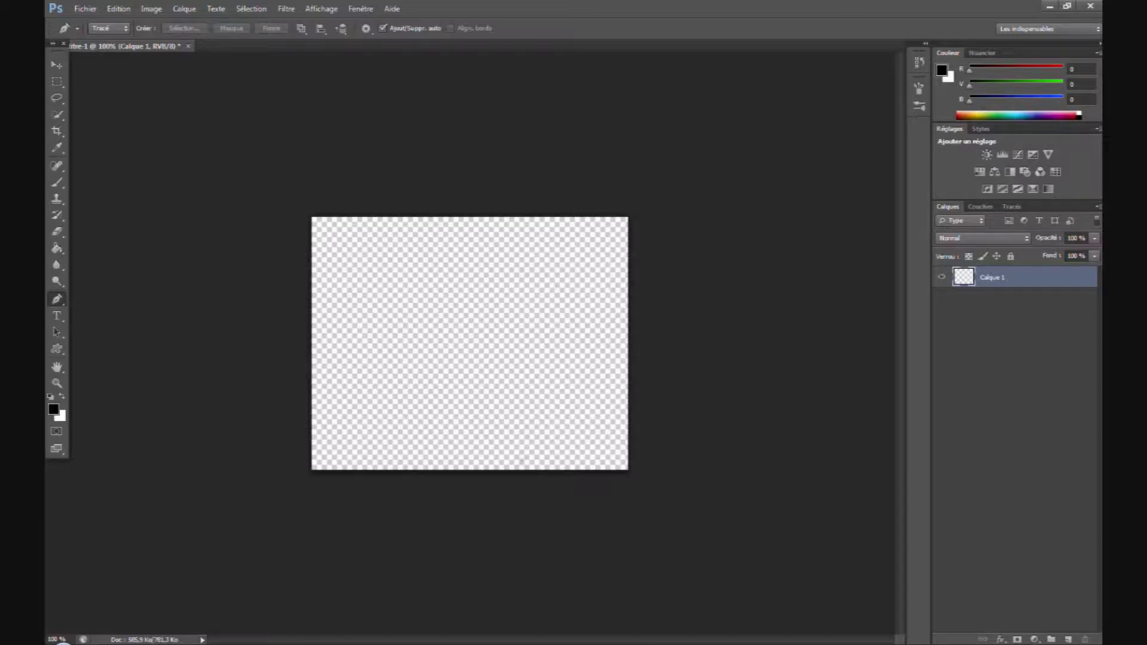
# Draw a looping path with smooth curved anchor points across the canvas, then undo the last point and delete the path
pyautogui.click(341, 256)
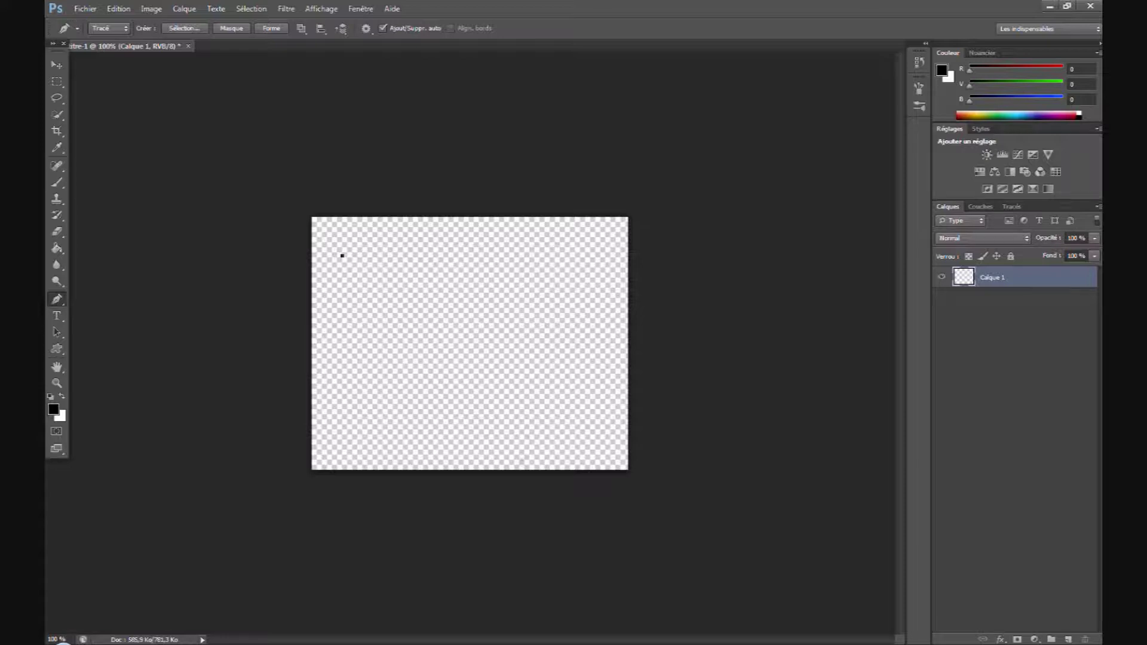
pyautogui.moveTo(504, 334); pyautogui.dragTo(655, 187)
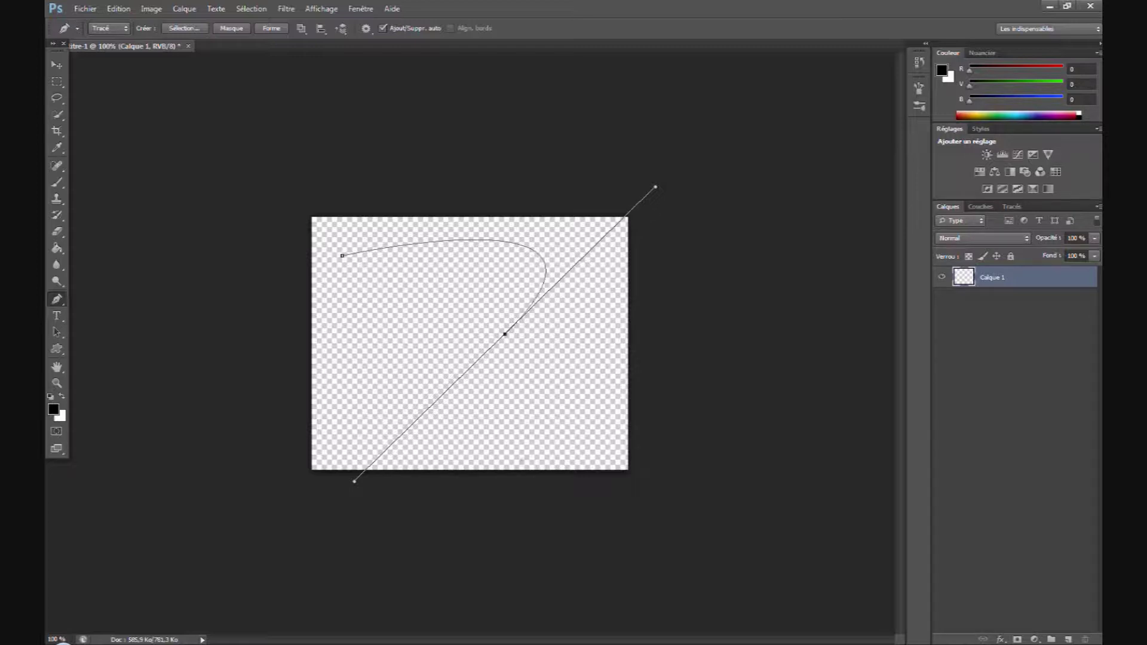
pyautogui.moveTo(361, 343); pyautogui.dragTo(356, 332)
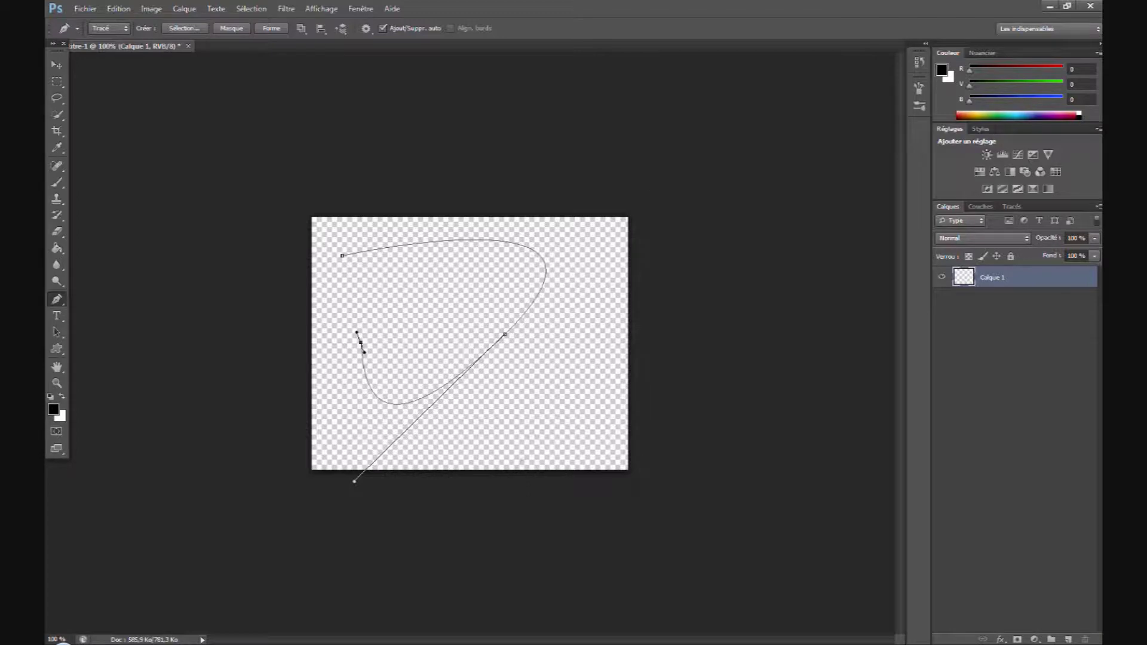
pyautogui.moveTo(459, 301); pyautogui.dragTo(362, 285)
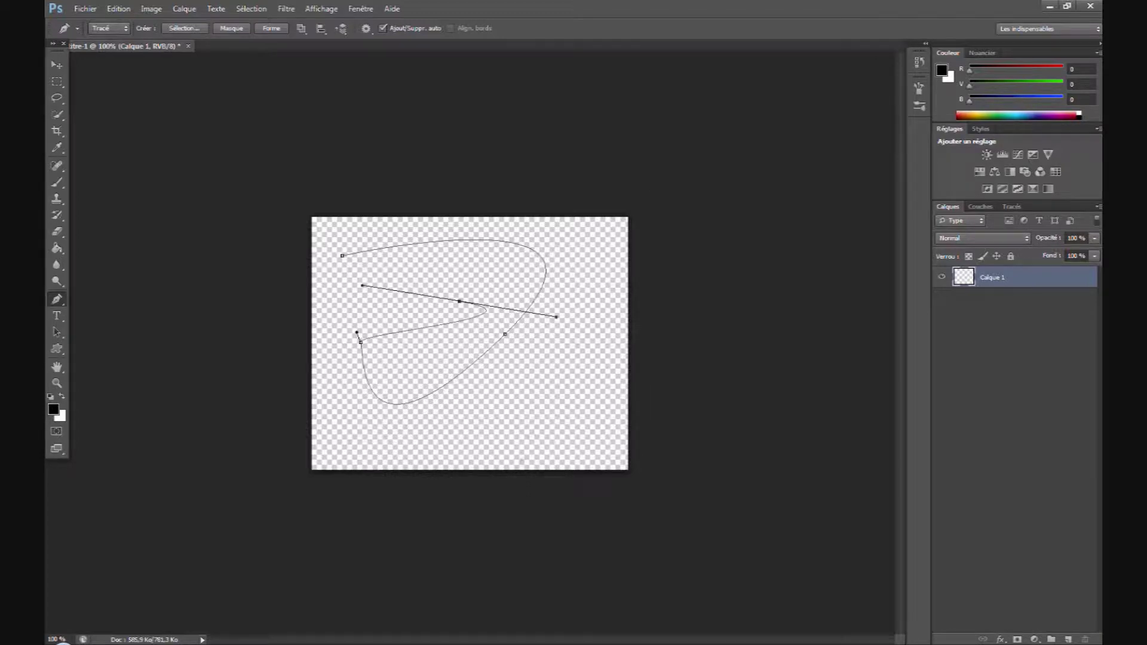
pyautogui.click(316, 426)
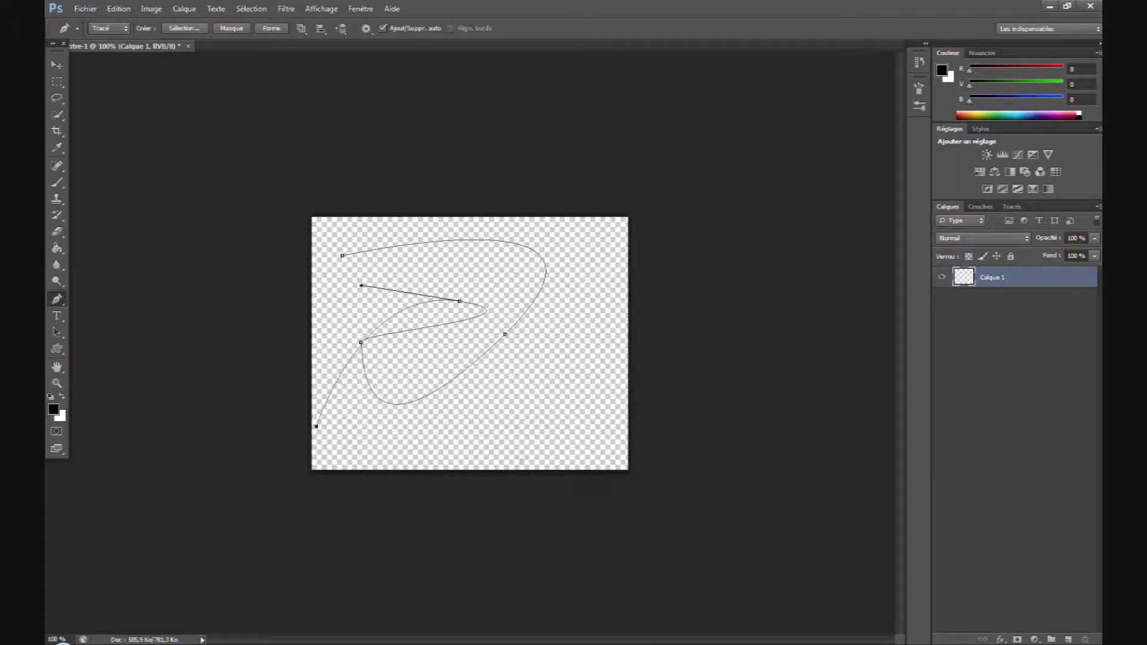
pyautogui.hotkey('ctrl', 'z')
pyautogui.press('Delete')
# Draw a path mixing curves and straight segments, removing the outgoing handles of curved anchors to form corners, then discard it
pyautogui.moveTo(333, 242); pyautogui.dragTo(456, 255)
pyautogui.moveTo(562, 303); pyautogui.dragTo(611, 419)
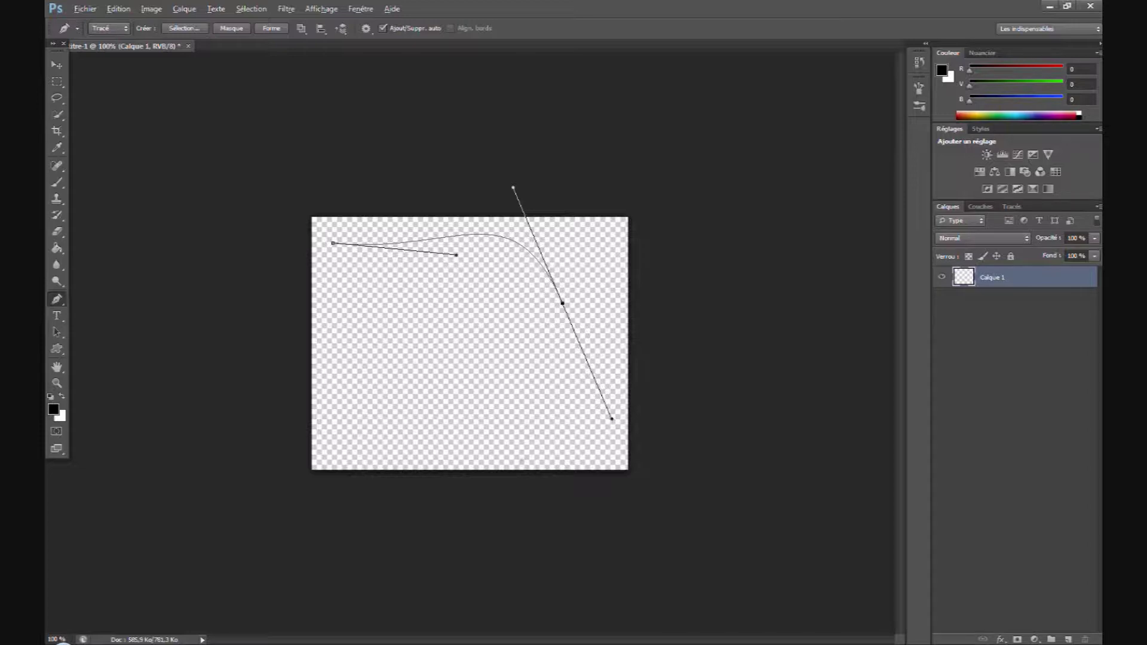
pyautogui.keyDown('alt'); pyautogui.click(562, 303); pyautogui.keyUp('alt')
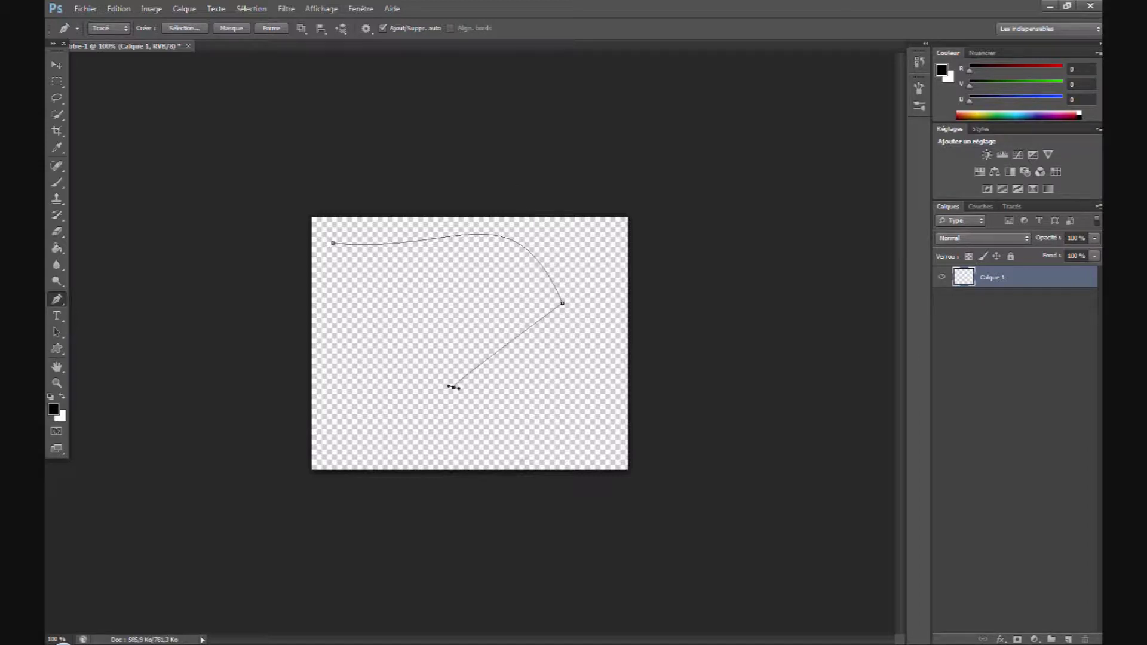
pyautogui.click(392, 277)
pyautogui.click(333, 381)
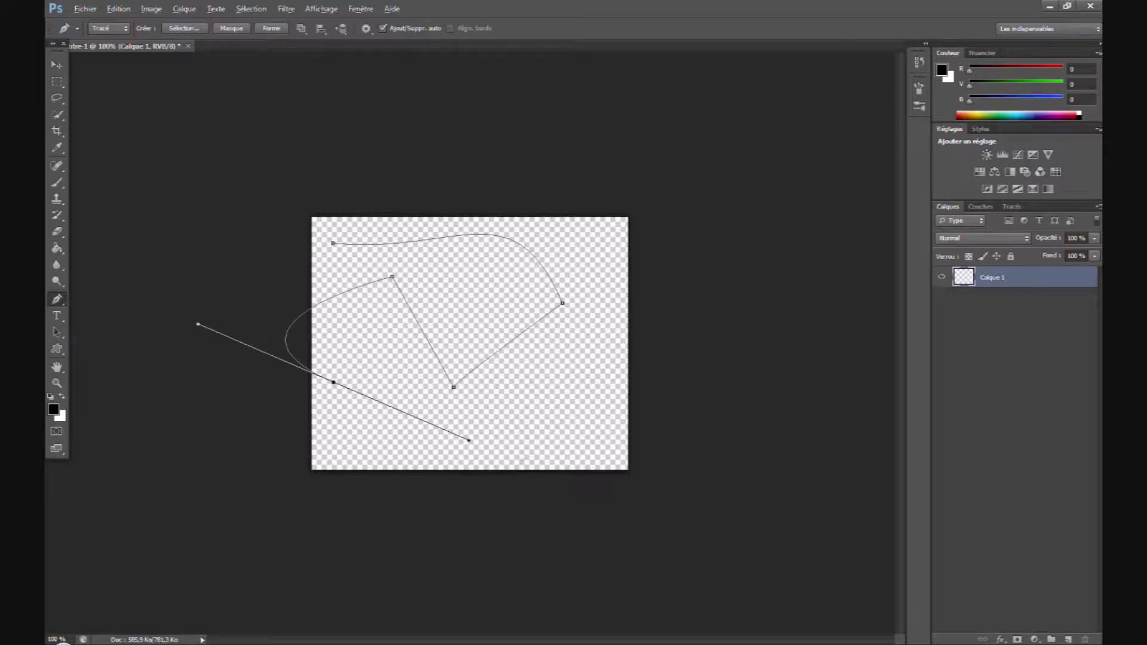
pyautogui.keyDown('alt'); pyautogui.click(333, 382); pyautogui.keyUp('alt')
pyautogui.click(562, 419)
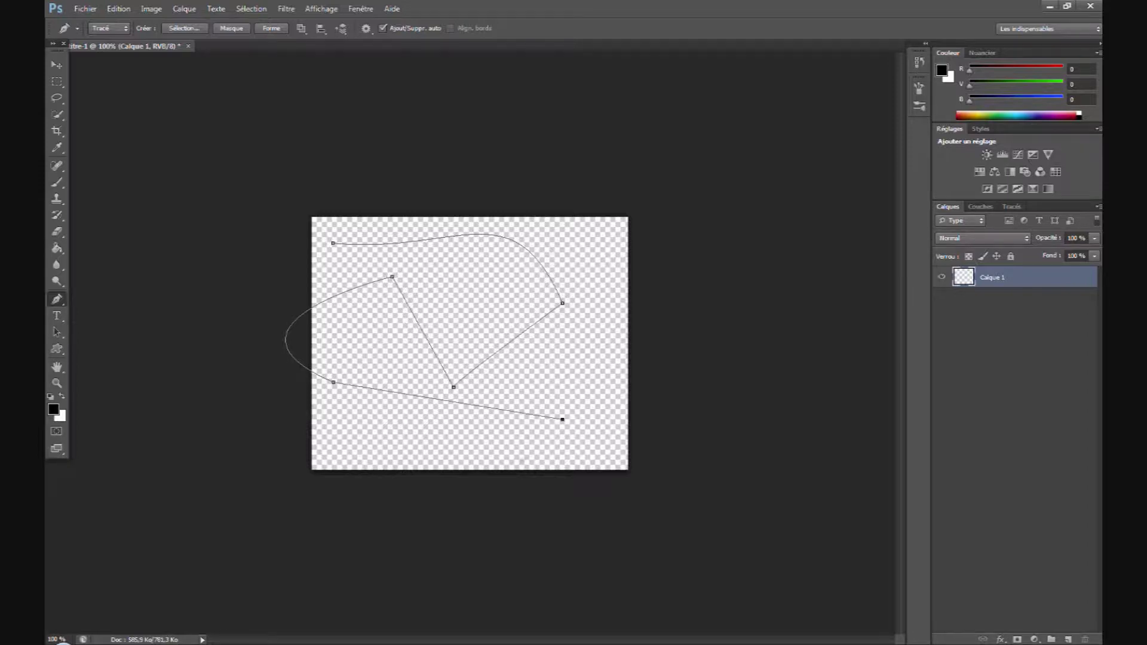
pyautogui.press('Escape')
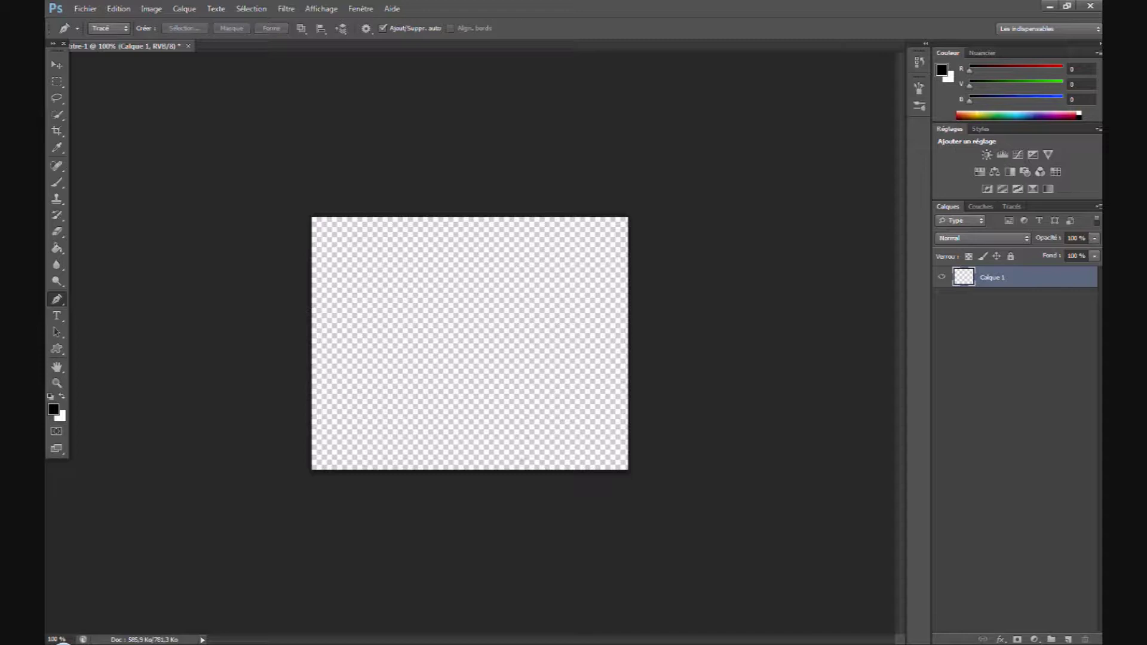
# Draw a closed irregular path with straight and slightly curved segments, looping around the upper half of the canvas
pyautogui.click(398, 223)
pyautogui.click(341, 266)
pyautogui.click(355, 345)
pyautogui.click(383, 368)
pyautogui.click(449, 397)
pyautogui.click(503, 388)
pyautogui.click(475, 362)
pyautogui.click(456, 349)
pyautogui.click(408, 322)
pyautogui.click(440, 303)
pyautogui.moveTo(481, 299); pyautogui.dragTo(495, 312)
pyautogui.click(529, 358)
pyautogui.click(558, 362)
pyautogui.moveTo(600, 309); pyautogui.dragTo(580, 302)
pyautogui.moveTo(563, 274); pyautogui.dragTo(553, 268)
pyautogui.click(521, 251)
pyautogui.click(504, 248)
pyautogui.click(456, 234)
pyautogui.moveTo(408, 246); pyautogui.dragTo(407, 254)
pyautogui.click(407, 274)
pyautogui.click(395, 300)
pyautogui.moveTo(342, 305); pyautogui.dragTo(333, 306)
pyautogui.click(380, 264)
pyautogui.click(406, 232)
pyautogui.click(398, 224)
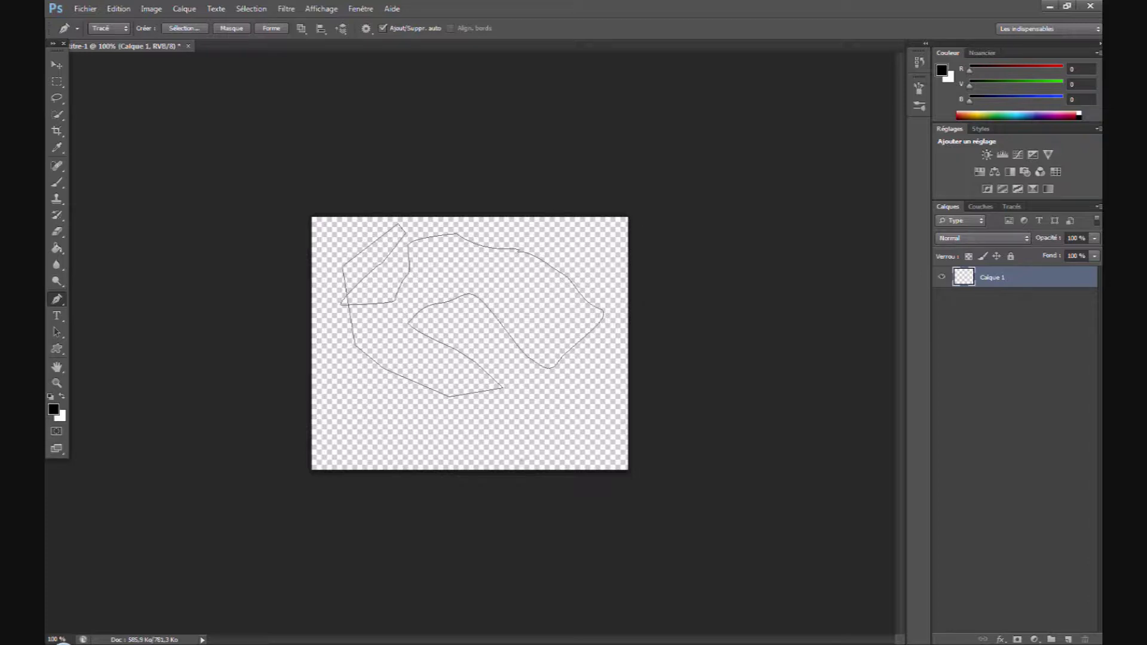
# Convert the closed path into a new anti-aliased selection with a radius of 0 pixels
pyautogui.rightClick(442, 274)
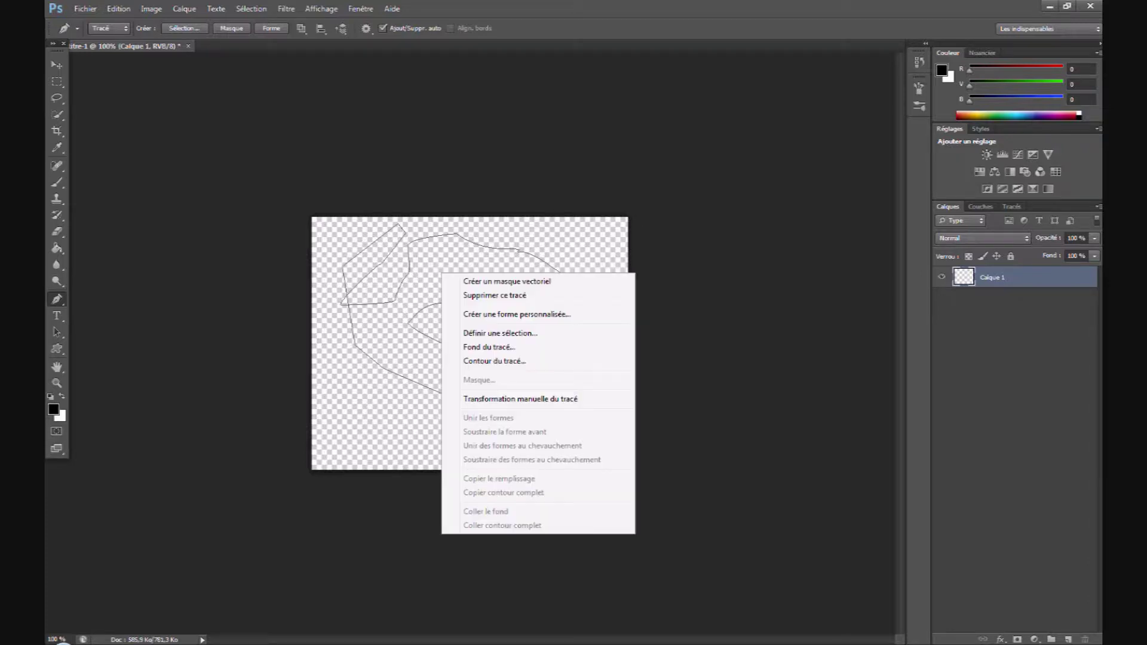
pyautogui.click(500, 333)
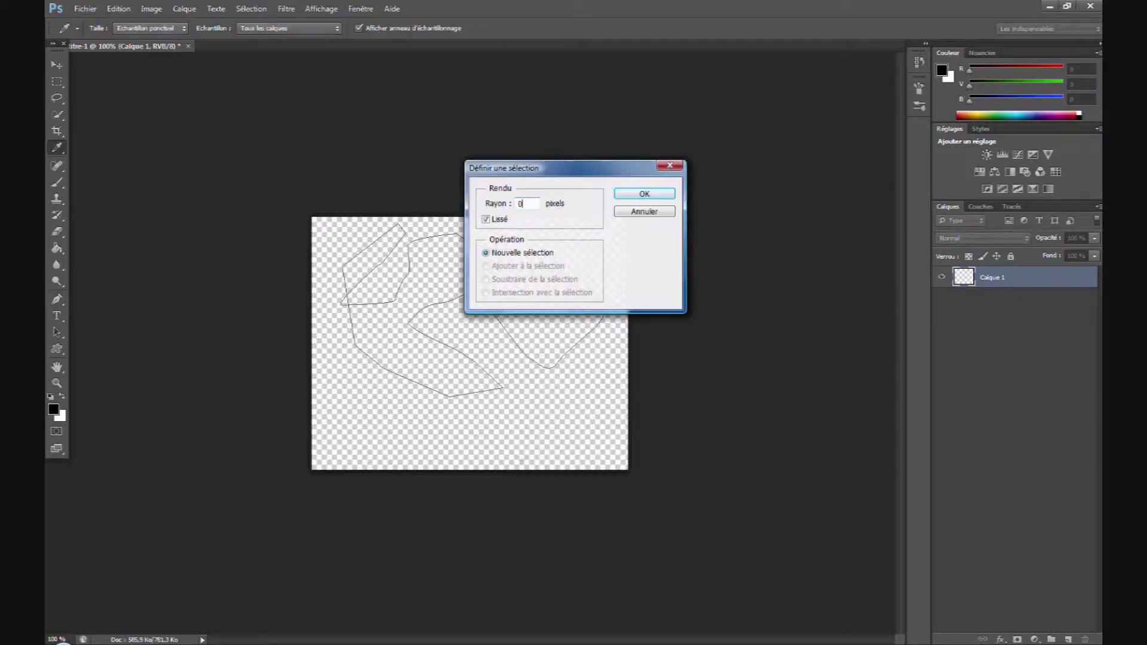
pyautogui.press('Return')
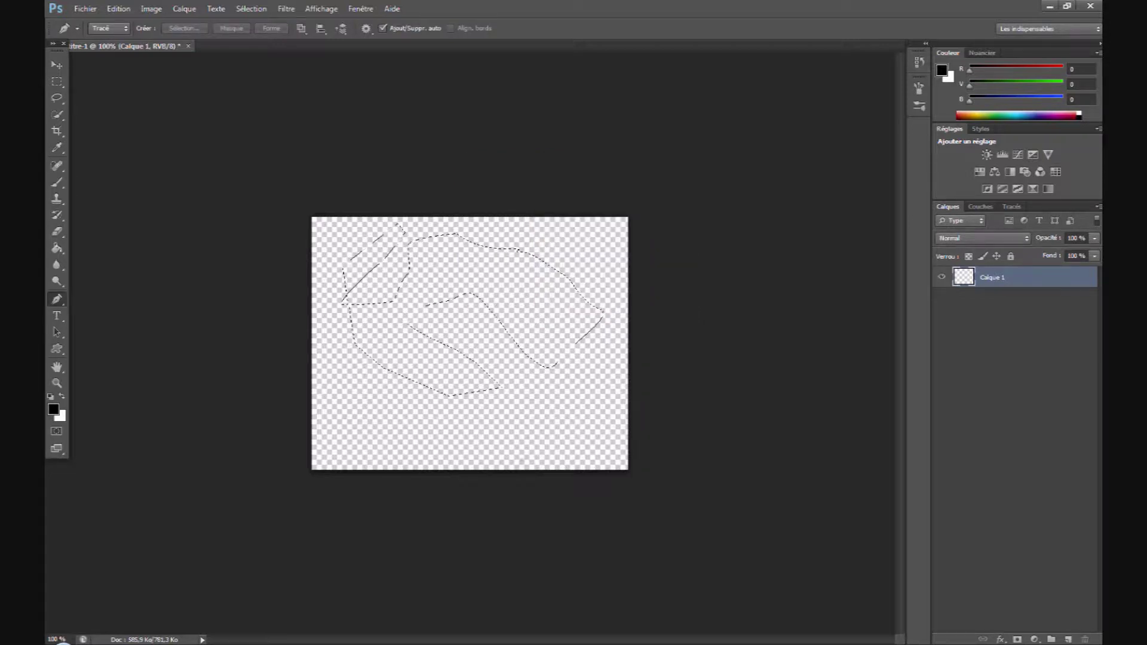
# Fill the selection with black using the Paint Bucket and brush over the unfilled specks along its upper edge
pyautogui.click(57, 248)
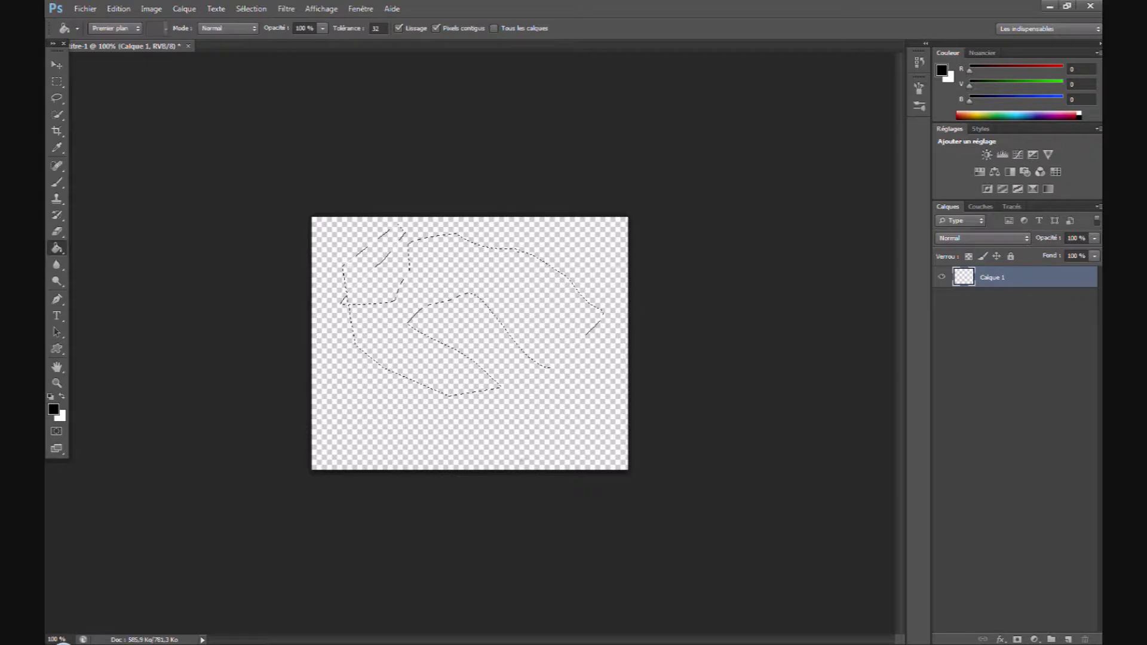
pyautogui.click(463, 268)
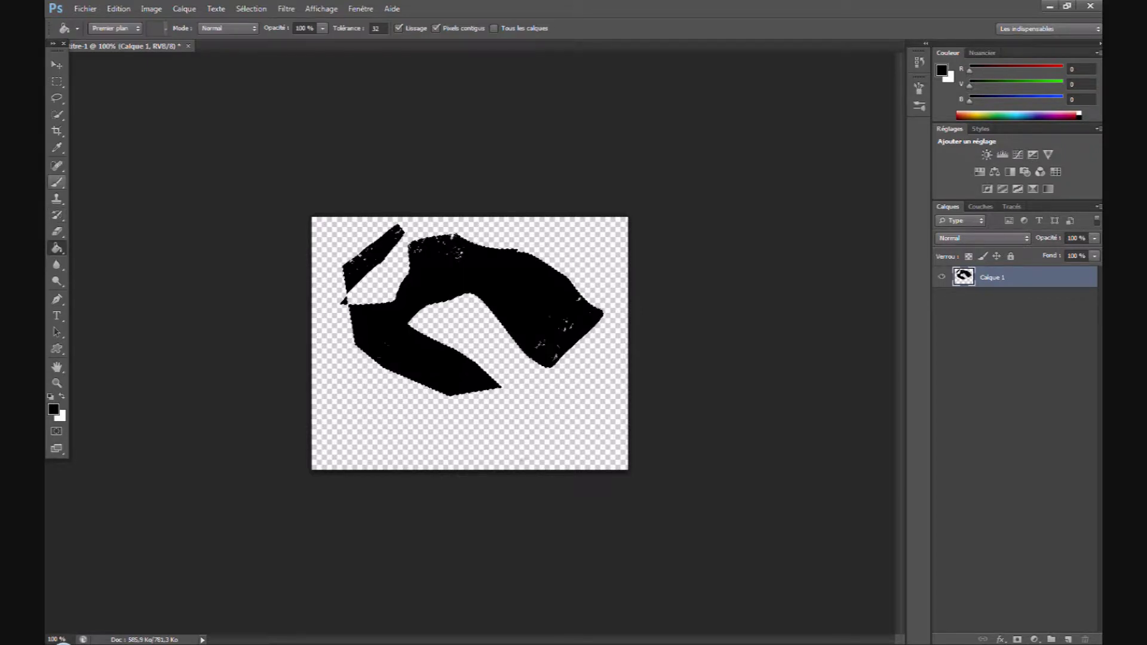
pyautogui.click(57, 182)
pyautogui.moveTo(434, 244); pyautogui.dragTo(457, 246)
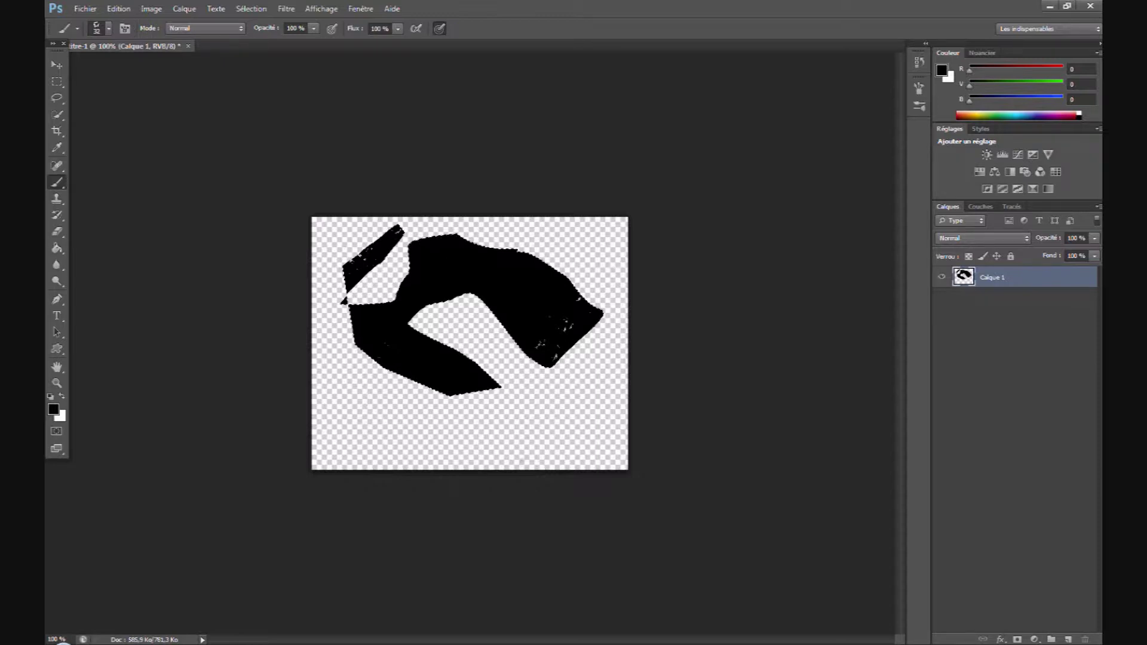
# Brush black over the remaining specks in the shape's lower-right end and remove the selection
pyautogui.moveTo(572, 316); pyautogui.dragTo(547, 352)
pyautogui.click(57, 81)
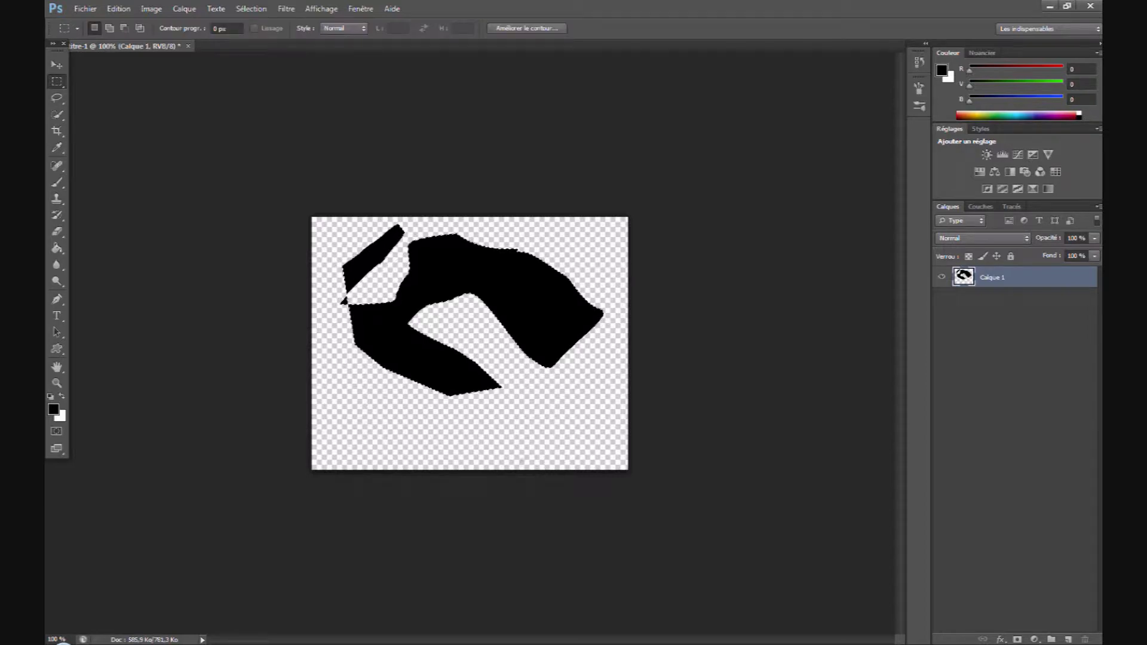
pyautogui.press('v')
pyautogui.press('Up')
pyautogui.press('m')
pyautogui.hotkey('ctrl', 'd')
# Move the black shape toward the canvas's upper-left corner and back to the middle of the canvas
pyautogui.press('v')
pyautogui.moveTo(413, 334); pyautogui.dragTo(291, 263)
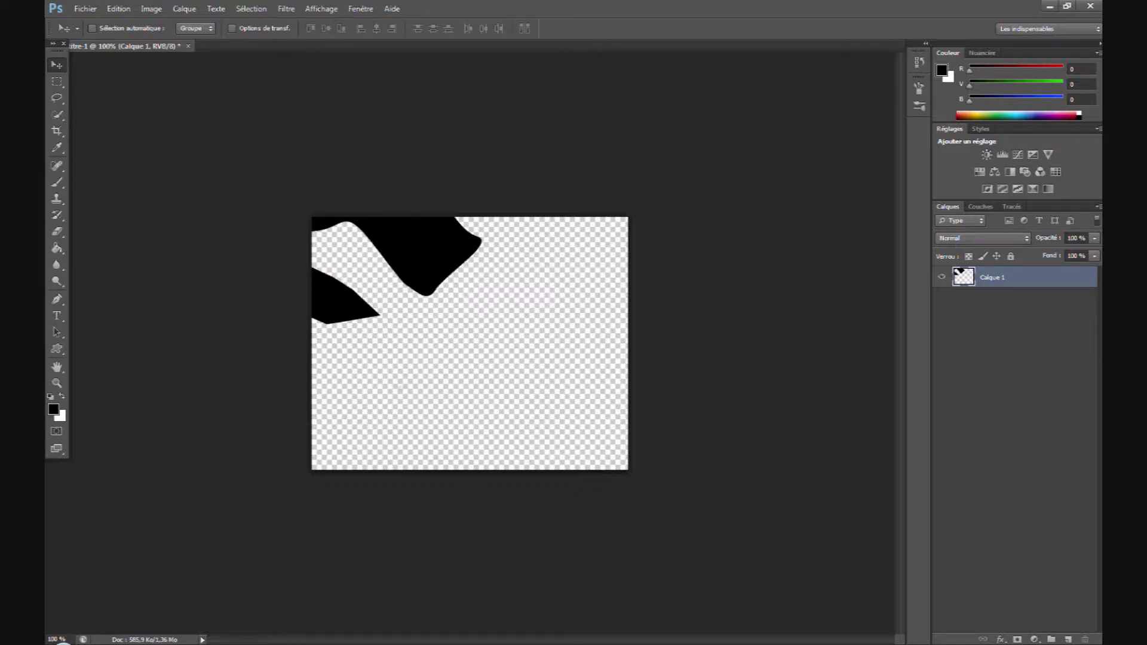
pyautogui.moveTo(418, 254)
pyautogui.mouseDown()
pyautogui.moveTo(458, 235)
pyautogui.moveTo(527, 317)
pyautogui.moveTo(527, 304)
pyautogui.mouseUp()
# Erase the small detached piece at the upper left of the black shape
pyautogui.click(57, 231)
pyautogui.moveTo(397, 243)
pyautogui.mouseDown()
pyautogui.moveTo(352, 284)
pyautogui.moveTo(346, 312)
pyautogui.mouseUp()
pyautogui.click(353, 244)
pyautogui.click(344, 313)
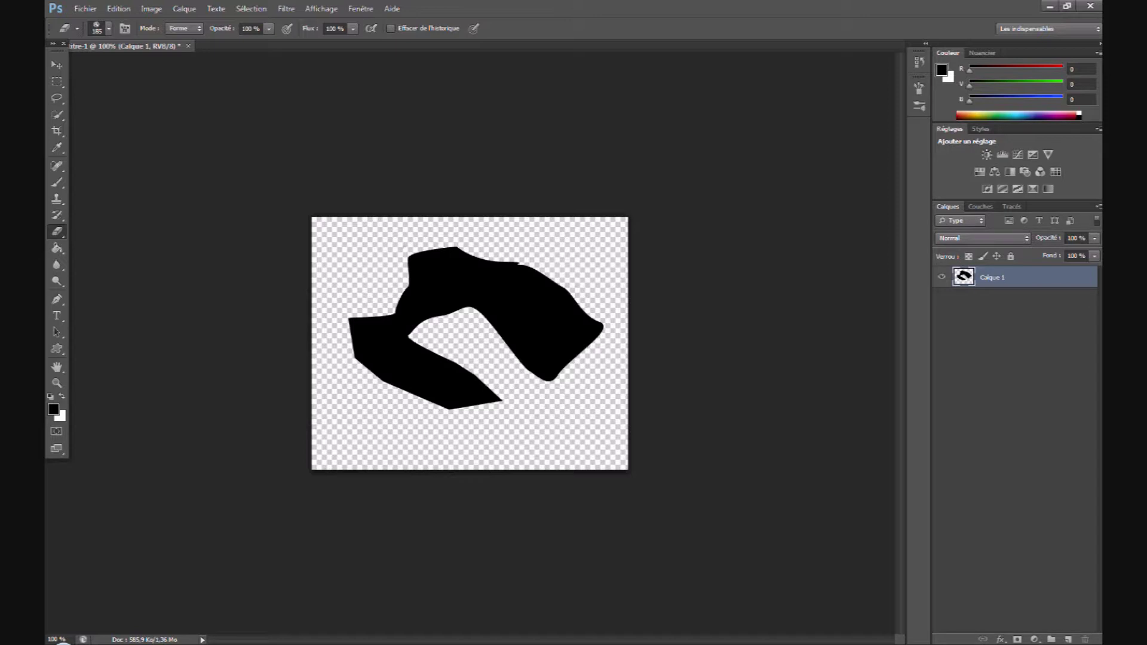
# Transform the shape with a 158.44° rotation and a horizontal flip, and shift it slightly upward on the canvas
pyautogui.hotkey('ctrl', 't')
pyautogui.moveTo(633, 489); pyautogui.dragTo(289, 286)
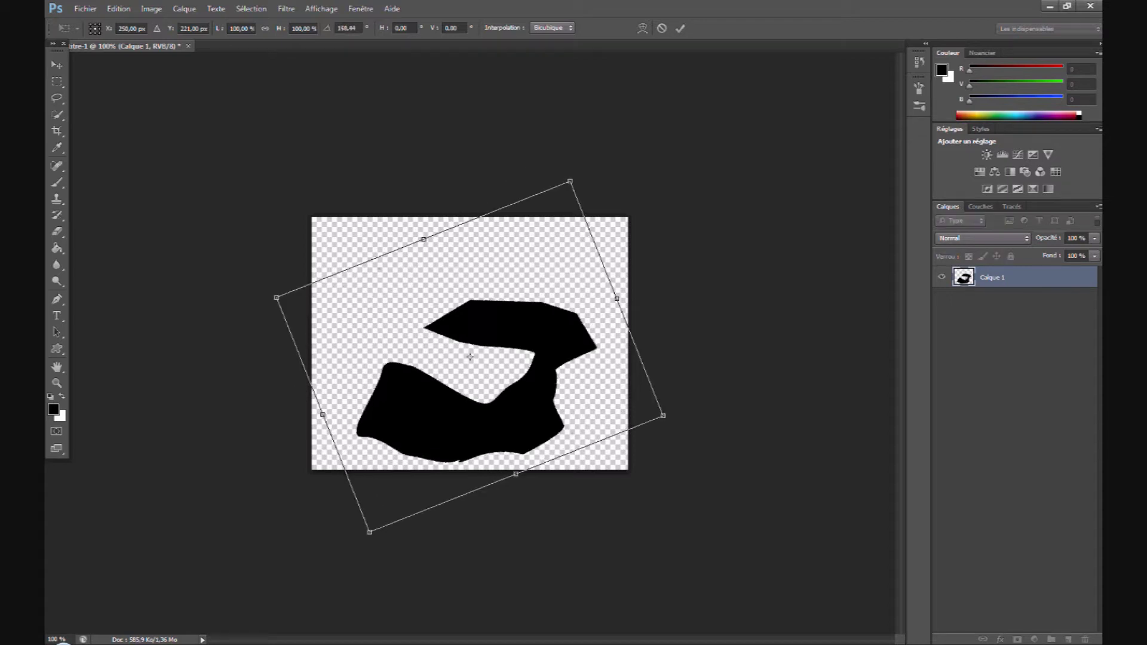
pyautogui.rightClick(477, 409)
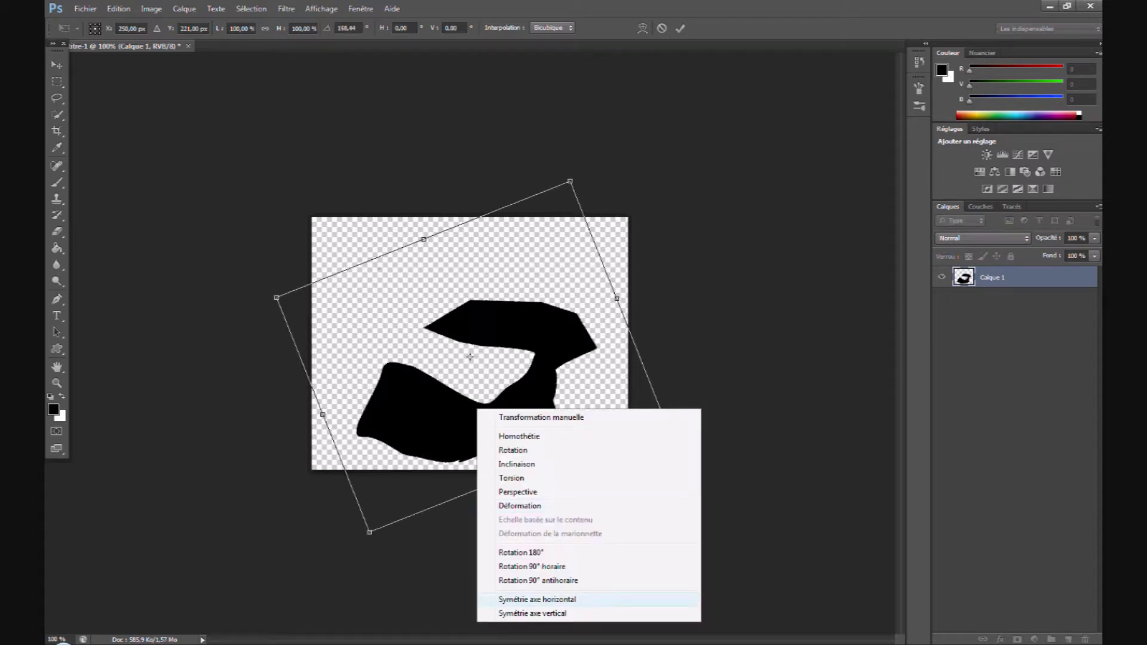
pyautogui.click(537, 599)
pyautogui.press('Return')
pyautogui.press('e')
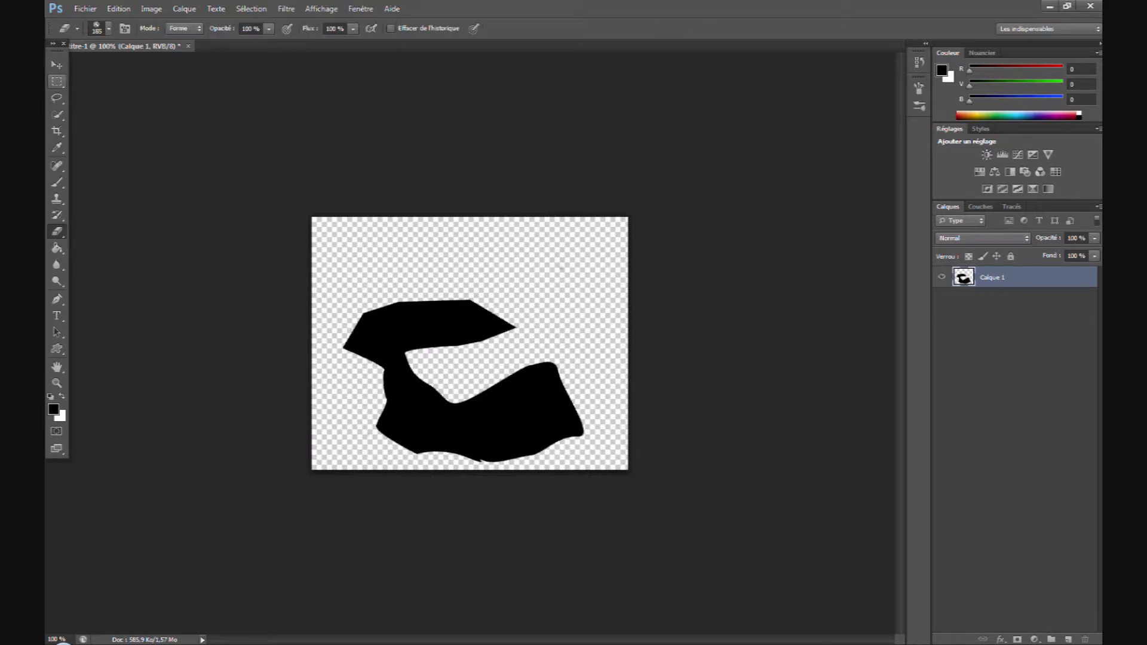
pyautogui.press('v')
pyautogui.moveTo(412, 314); pyautogui.dragTo(418, 293)
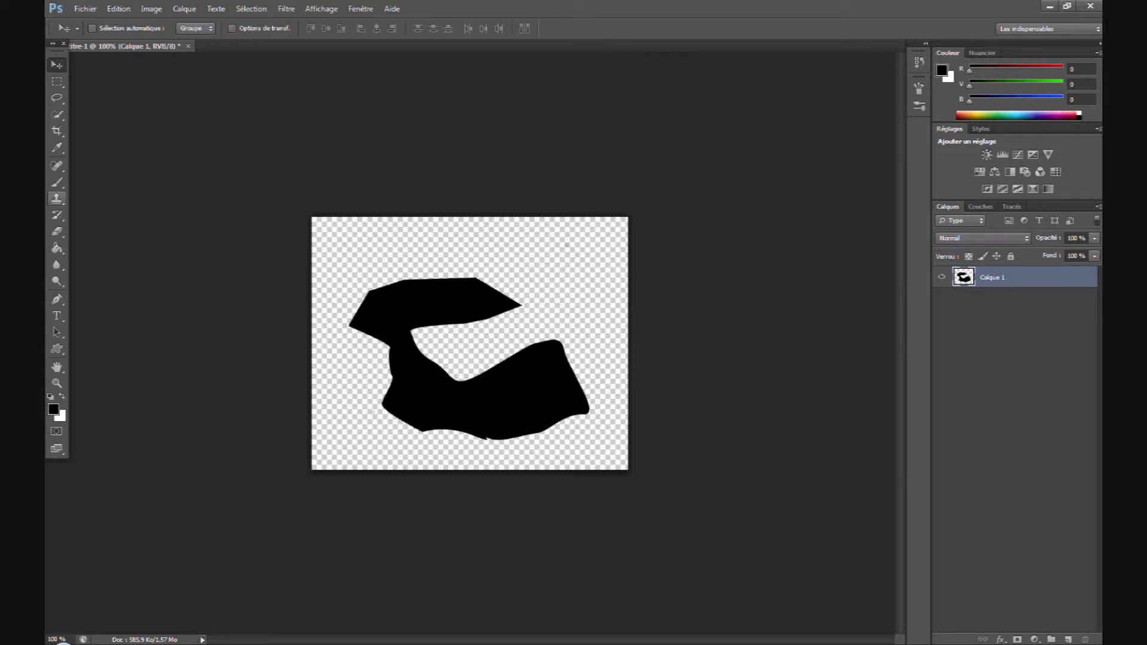
# Define the black shape as a brush preset named "Tuto Brush"
pyautogui.click(119, 9)
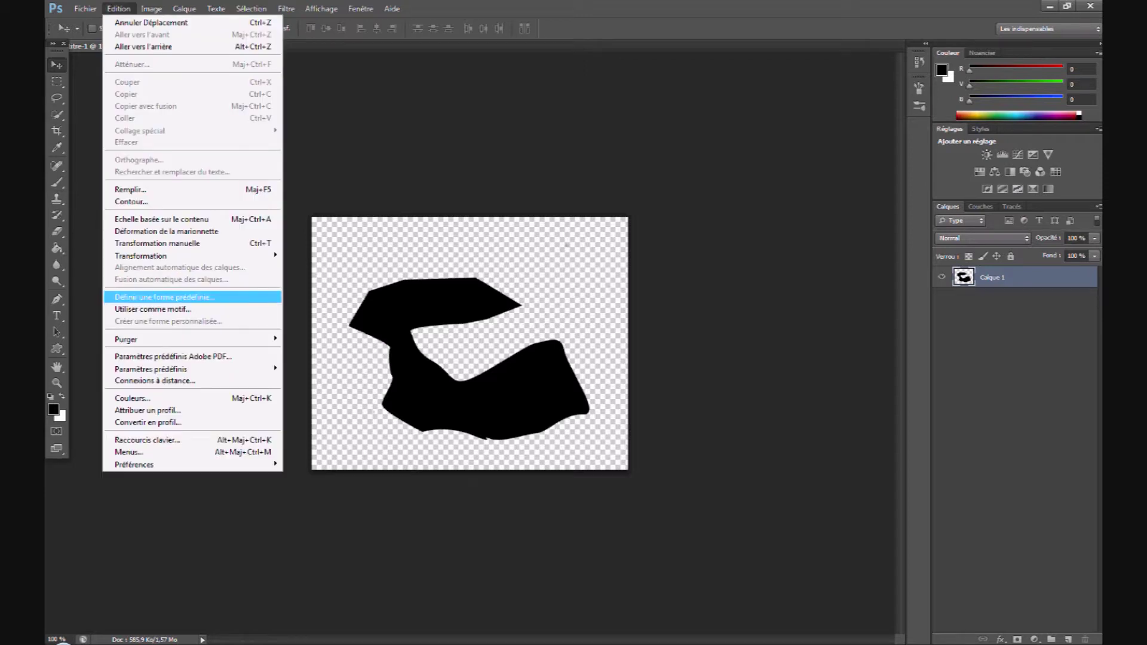
pyautogui.press('Return')
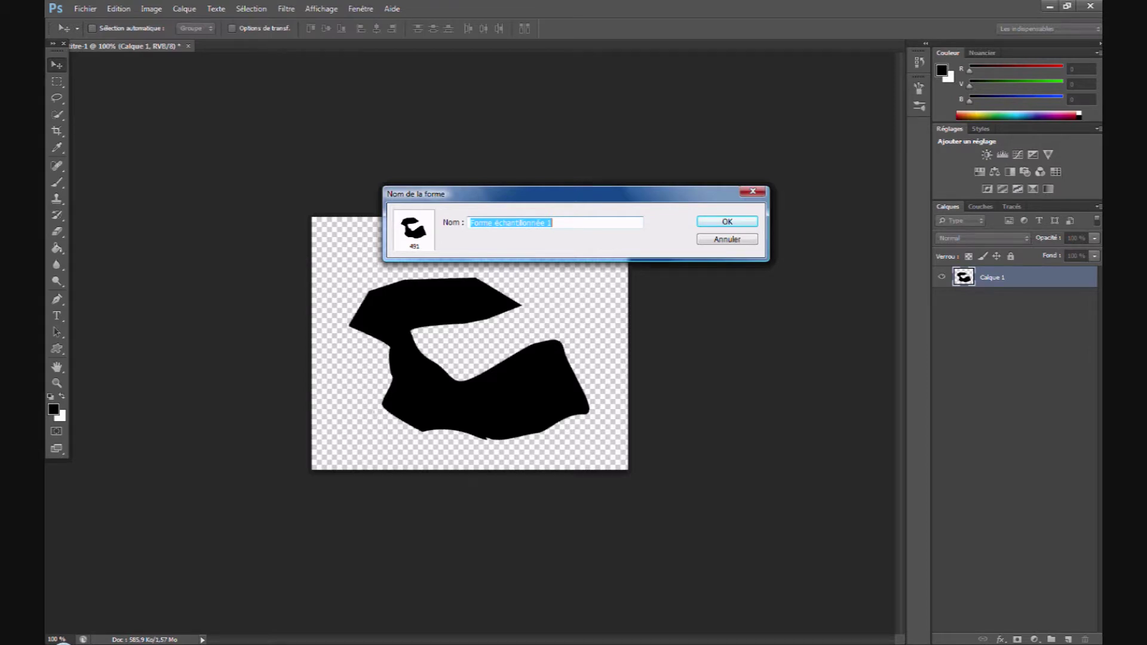
pyautogui.press('BackSpace')
pyautogui.write('Tuto Brush')
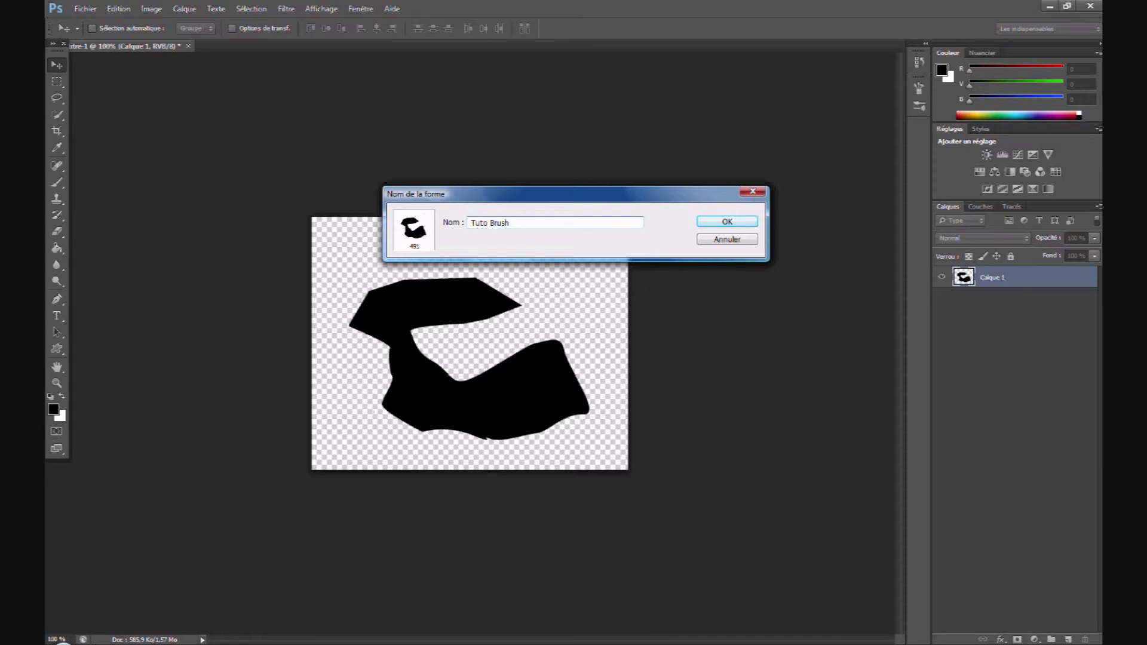
pyautogui.press('Return')
# Erase the whole black shape from the layer with the Eraser
pyautogui.press('g')
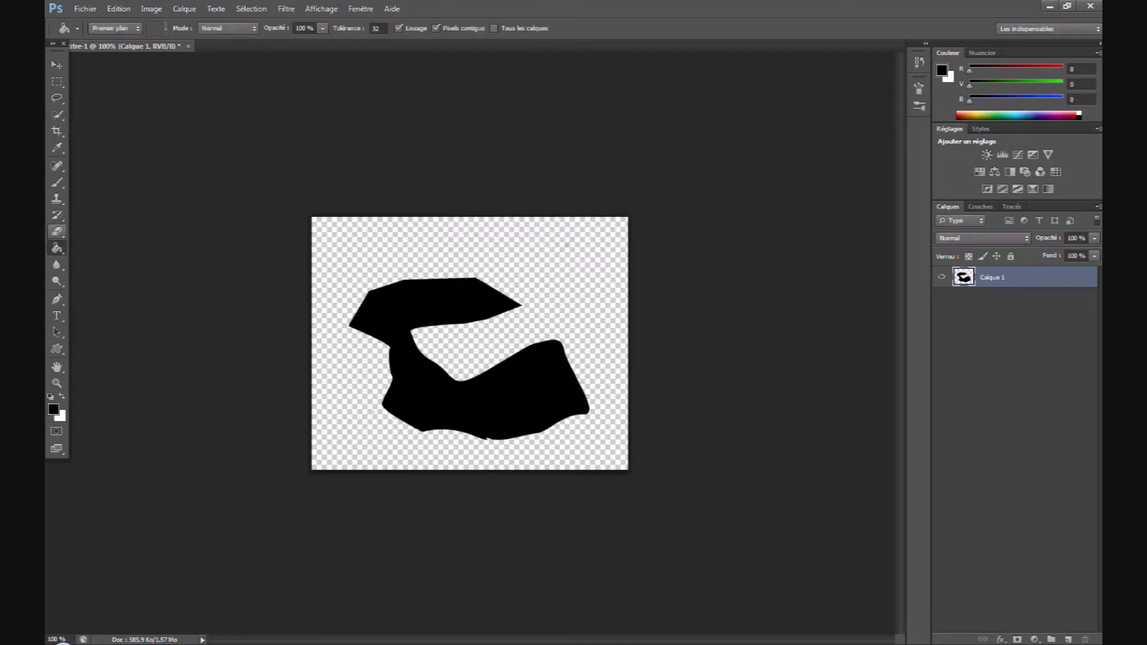
pyautogui.click(56, 232)
pyautogui.moveTo(364, 333); pyautogui.dragTo(568, 326)
pyautogui.moveTo(365, 342); pyautogui.dragTo(573, 371)
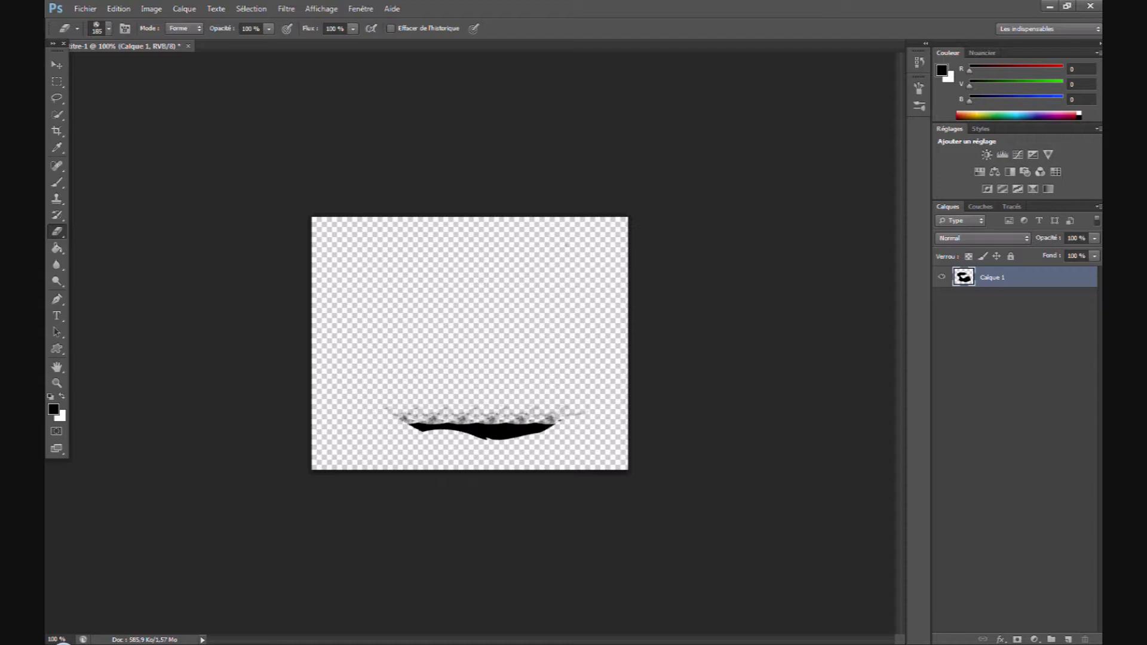
pyautogui.moveTo(567, 418); pyautogui.dragTo(394, 425)
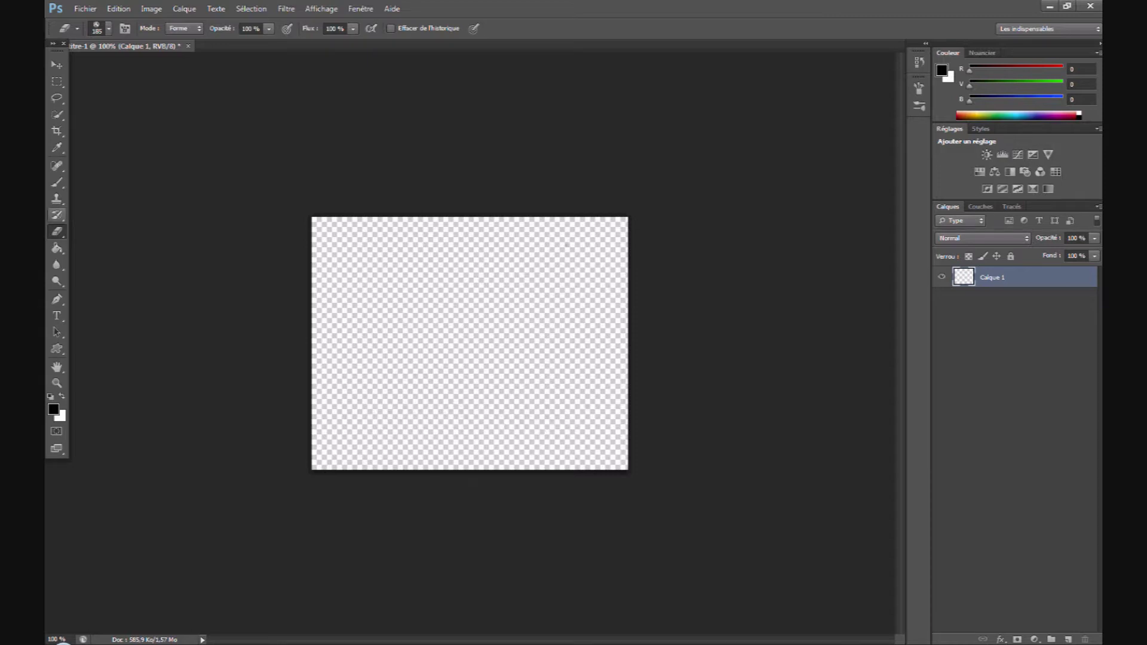
# Choose the new 491 px custom brush tip, stamp it three times and paint strokes with it over nearly the whole canvas
pyautogui.press('b')
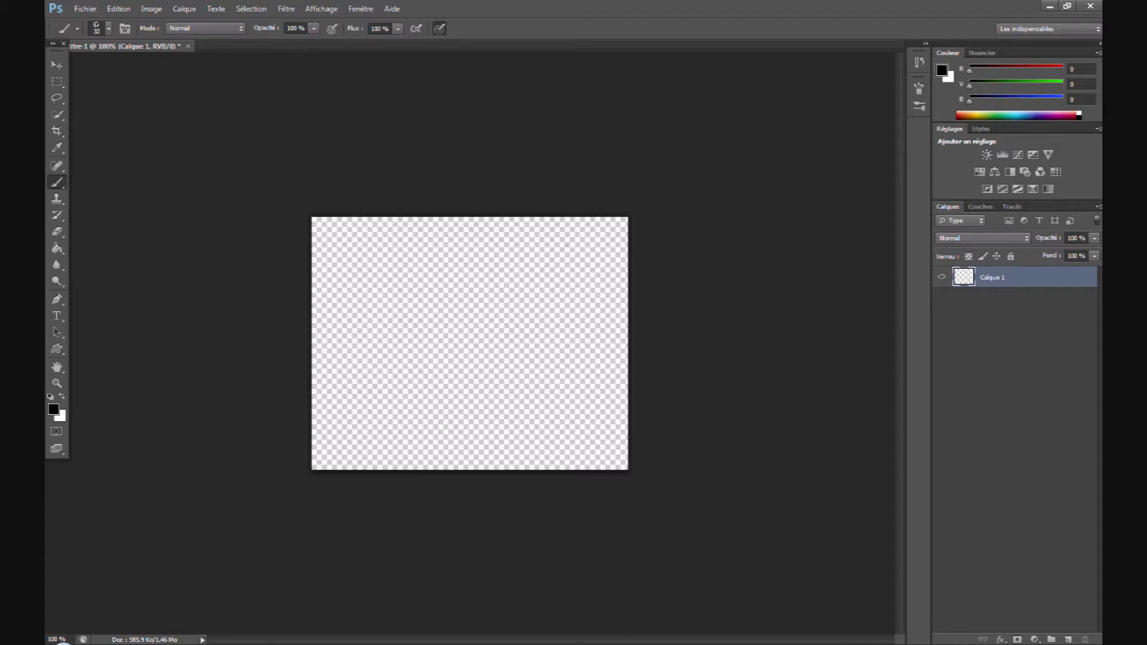
pyautogui.rightClick(418, 270)
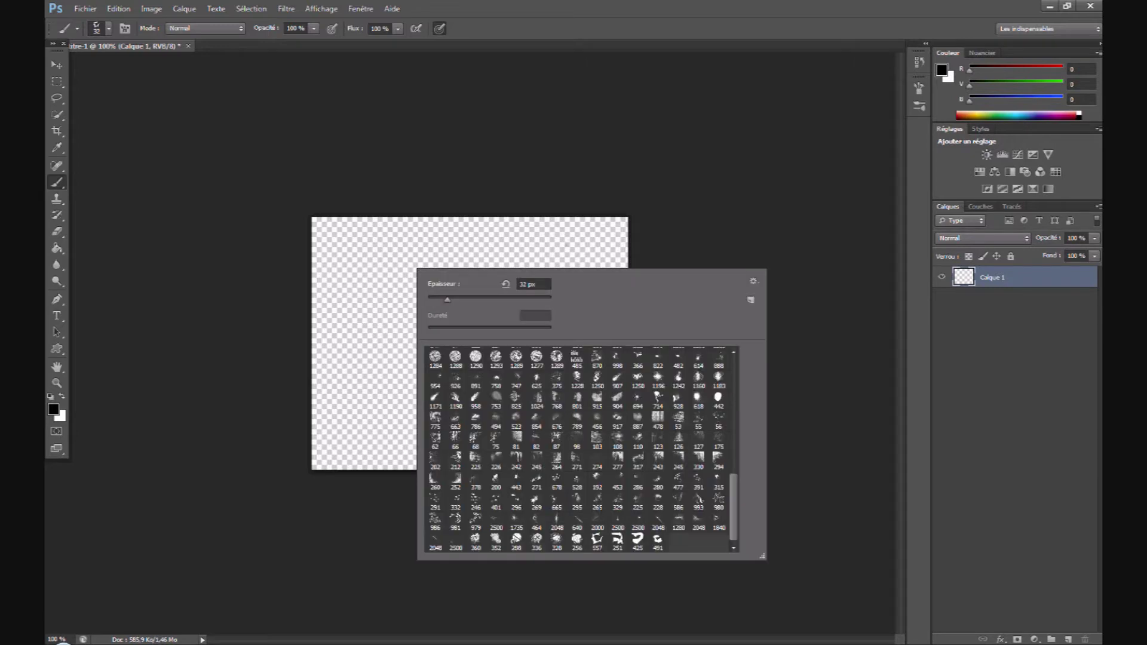
pyautogui.click(657, 542)
pyautogui.press('Return')
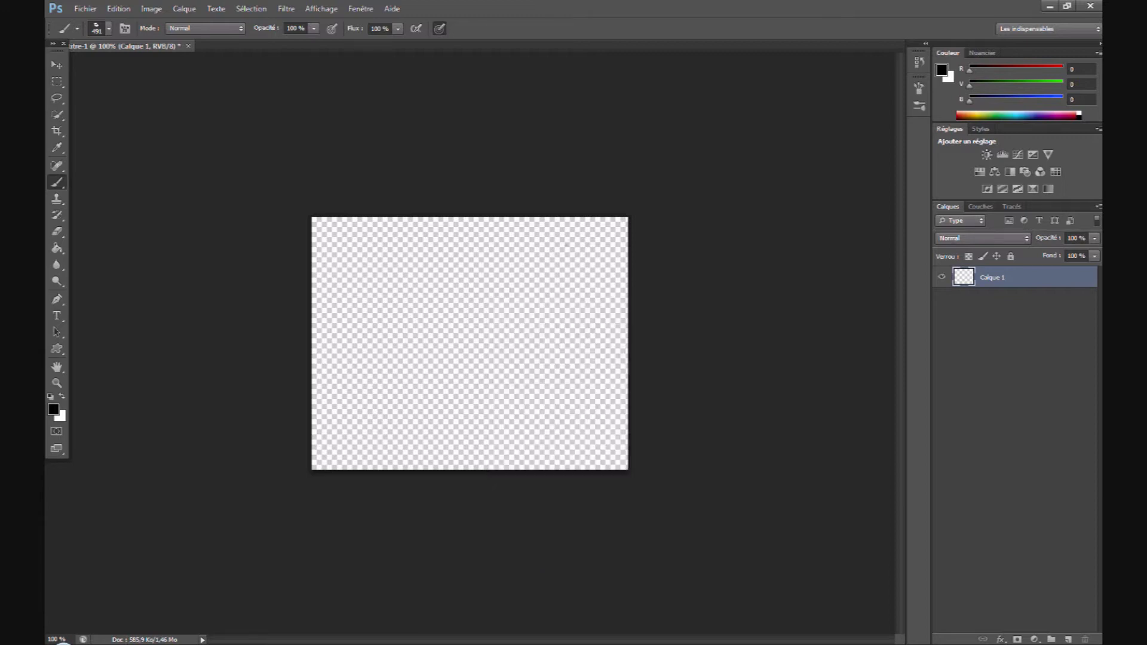
pyautogui.click(463, 350)
pyautogui.click(408, 321)
pyautogui.click(541, 262)
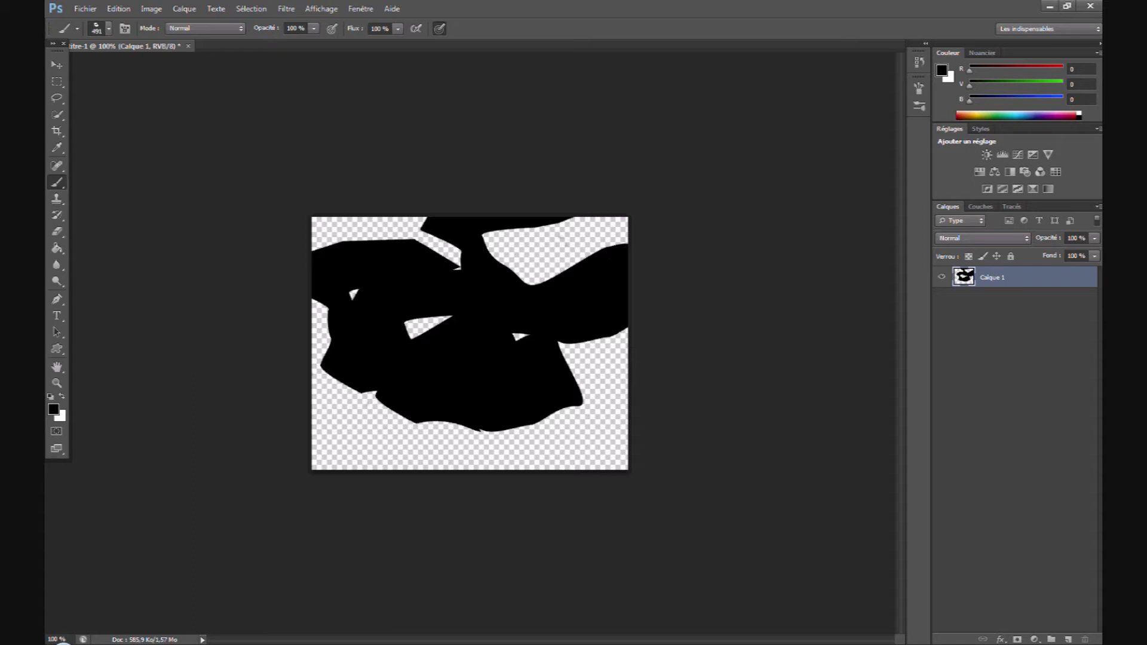
pyautogui.moveTo(418, 430); pyautogui.dragTo(357, 430)
pyautogui.moveTo(383, 394); pyautogui.dragTo(556, 359)
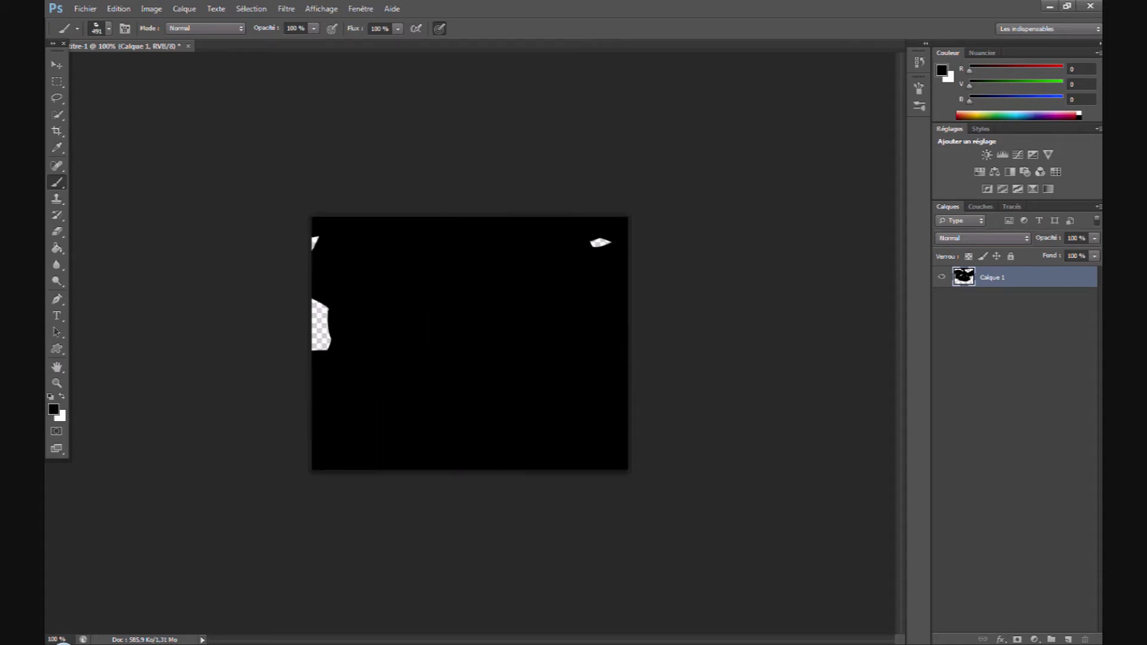
pyautogui.moveTo(556, 269); pyautogui.dragTo(358, 311)
# Erase all the black paint made with the custom brush from the canvas
pyautogui.press('e')
pyautogui.moveTo(350, 454)
pyautogui.mouseDown()
pyautogui.moveTo(406, 233)
pyautogui.moveTo(543, 463)
pyautogui.mouseUp()
pyautogui.moveTo(588, 221); pyautogui.dragTo(600, 469)
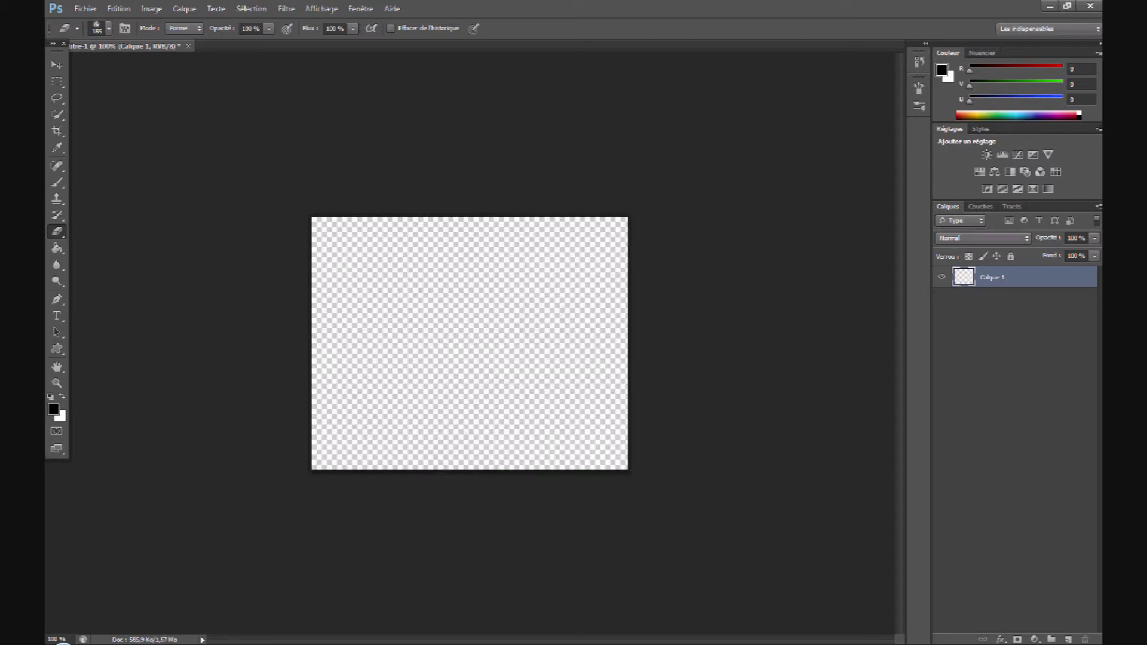
# Choose the spiky 557 px brush tip for the Brush tool and reduce its size to 172 px
pyautogui.press('b')
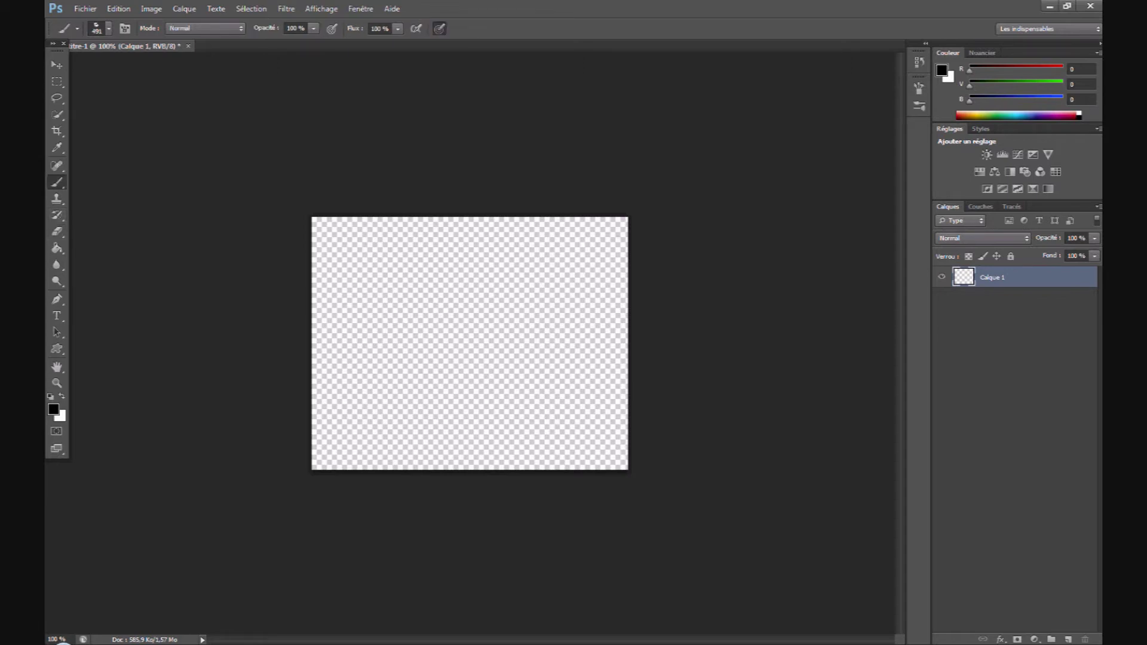
pyautogui.rightClick(57, 182)
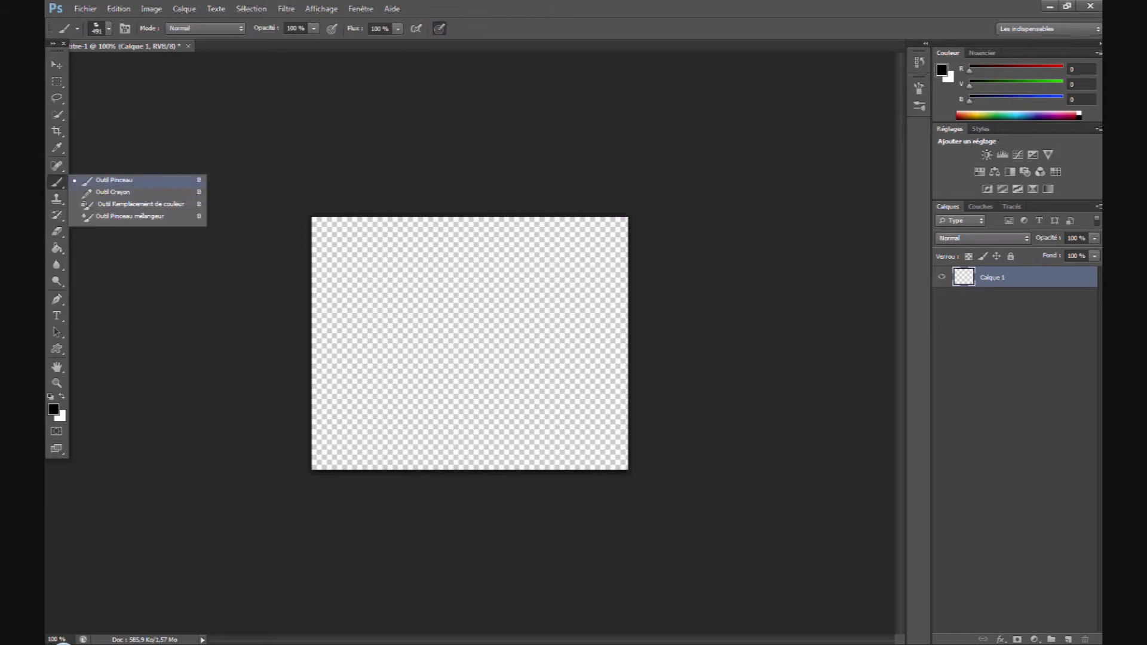
pyautogui.click(113, 180)
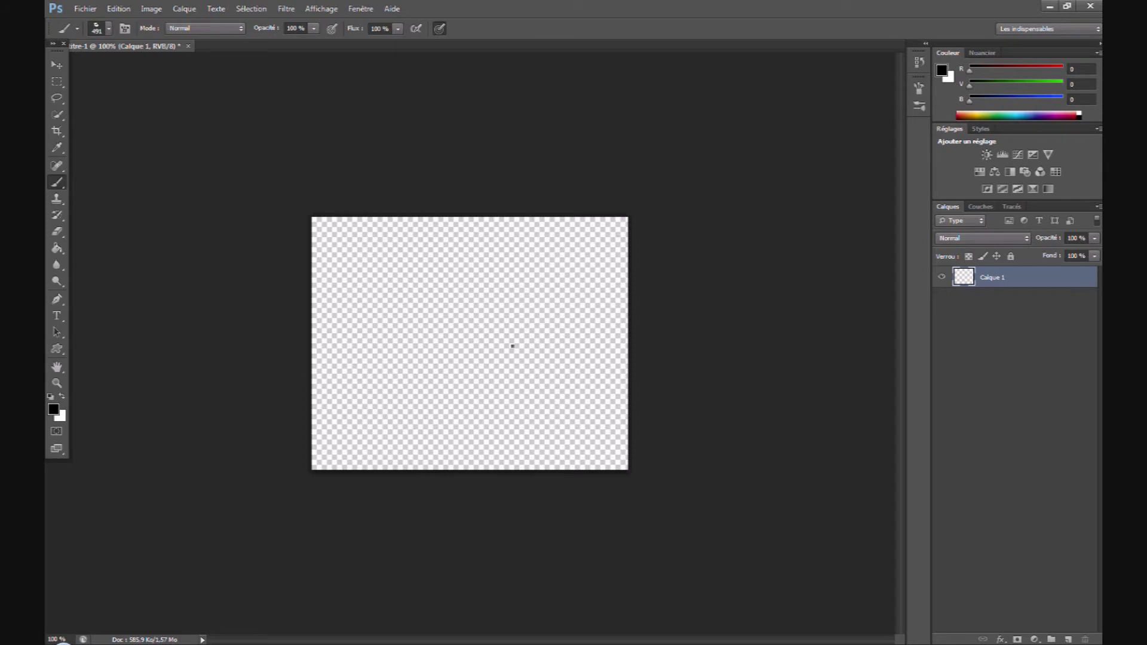
pyautogui.rightClick(512, 345)
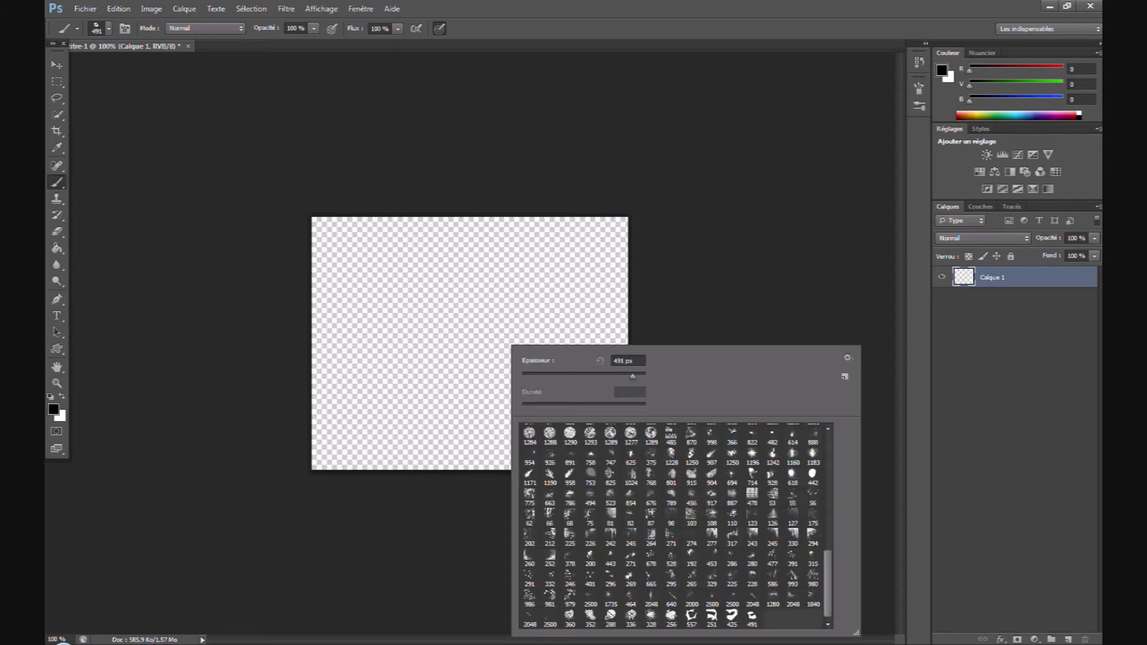
pyautogui.doubleClick(691, 616)
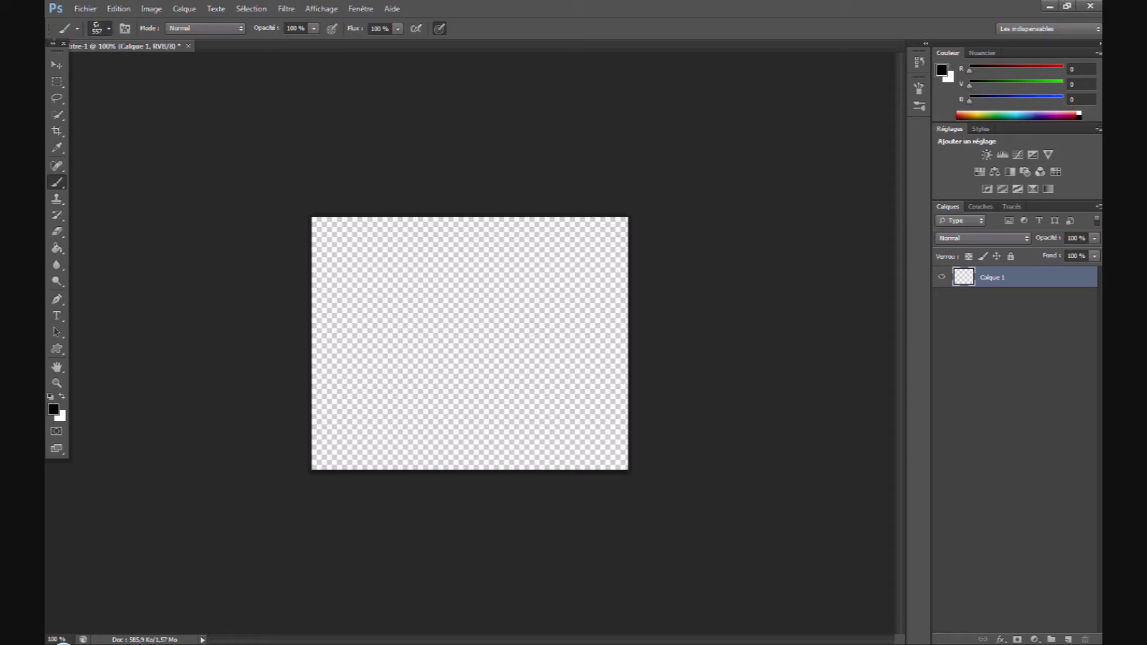
pyautogui.click(109, 28)
pyautogui.moveTo(174, 69); pyautogui.dragTo(147, 70)
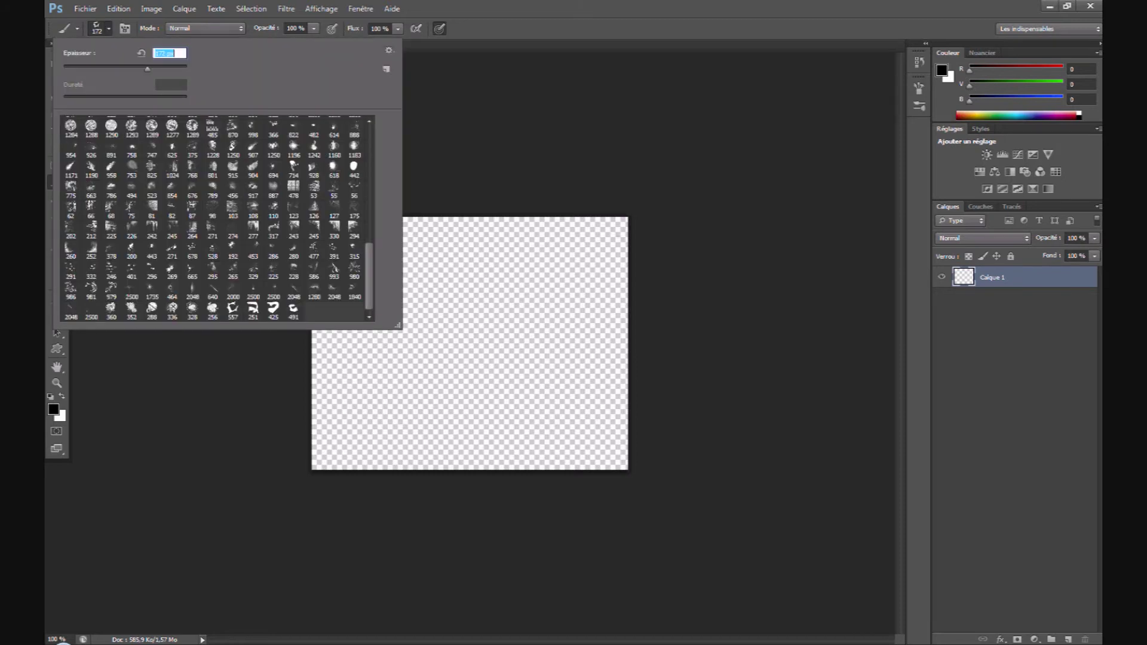
# Stamp the spiky 172 px brush in black at six spots spread across the canvas
pyautogui.click(475, 336)
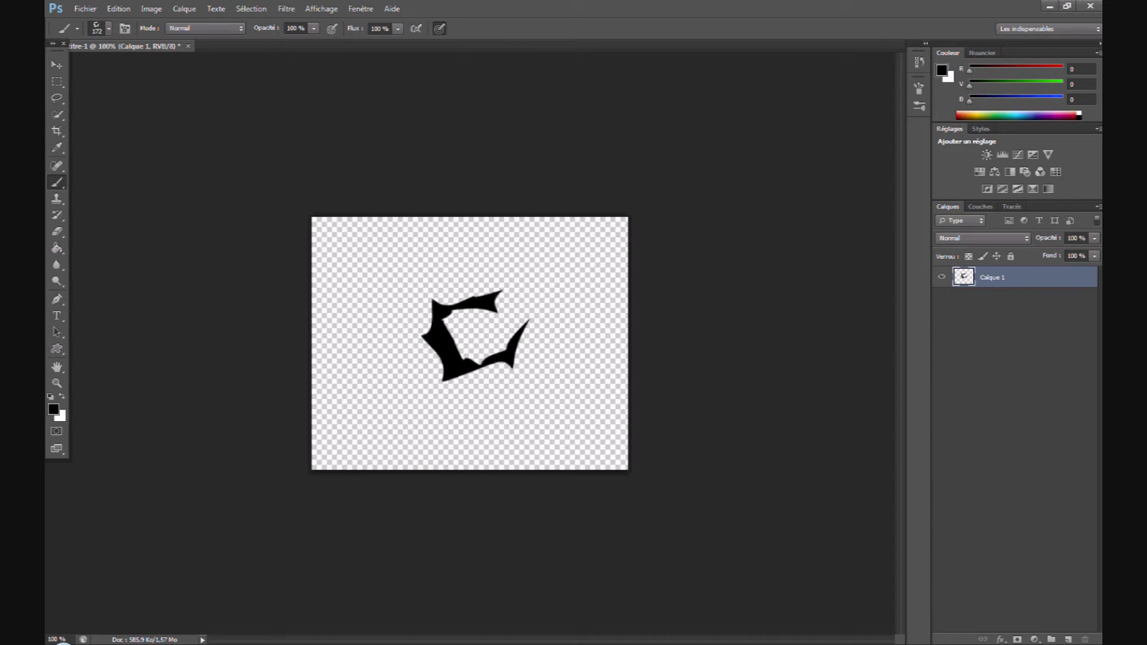
pyautogui.click(365, 264)
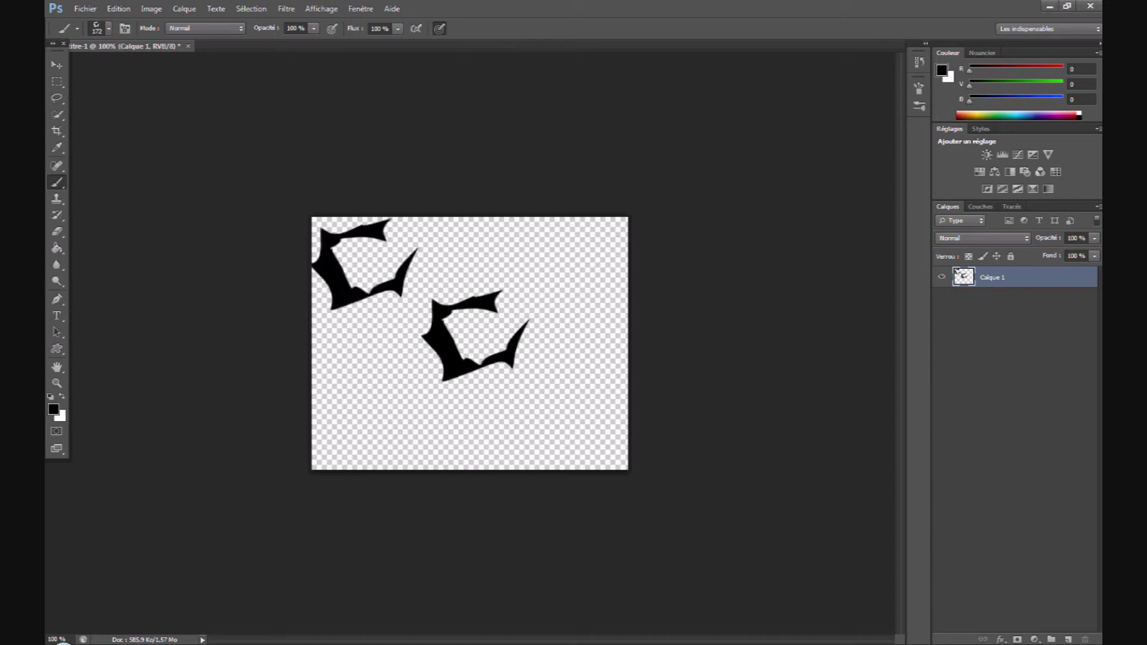
pyautogui.click(385, 403)
pyautogui.click(527, 423)
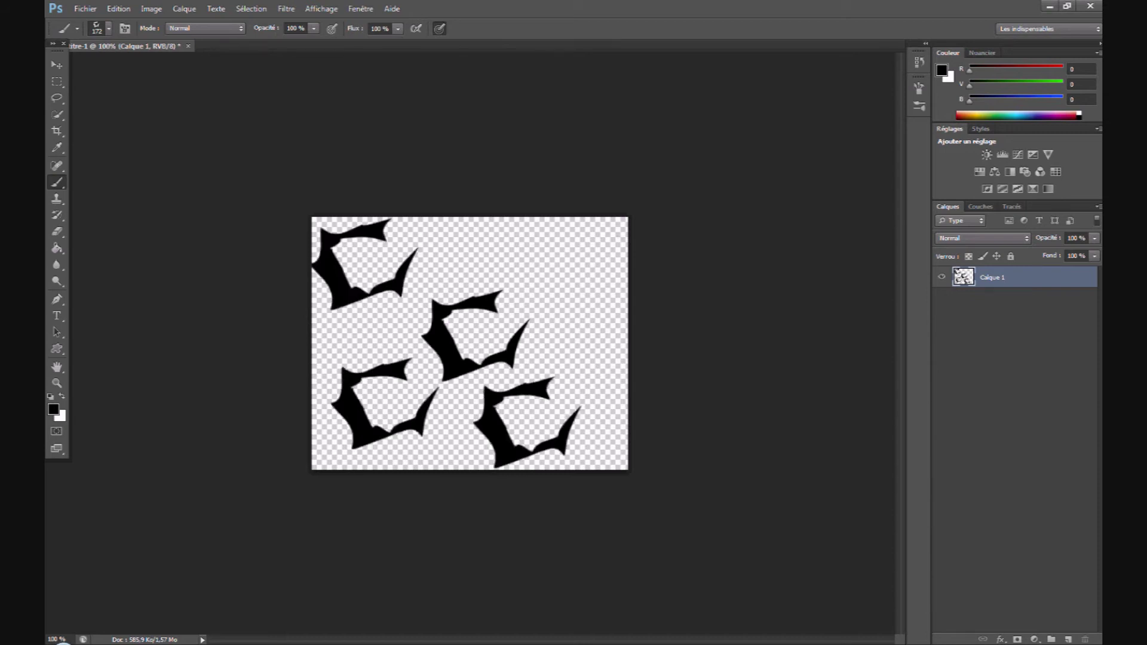
pyautogui.click(561, 277)
pyautogui.click(466, 227)
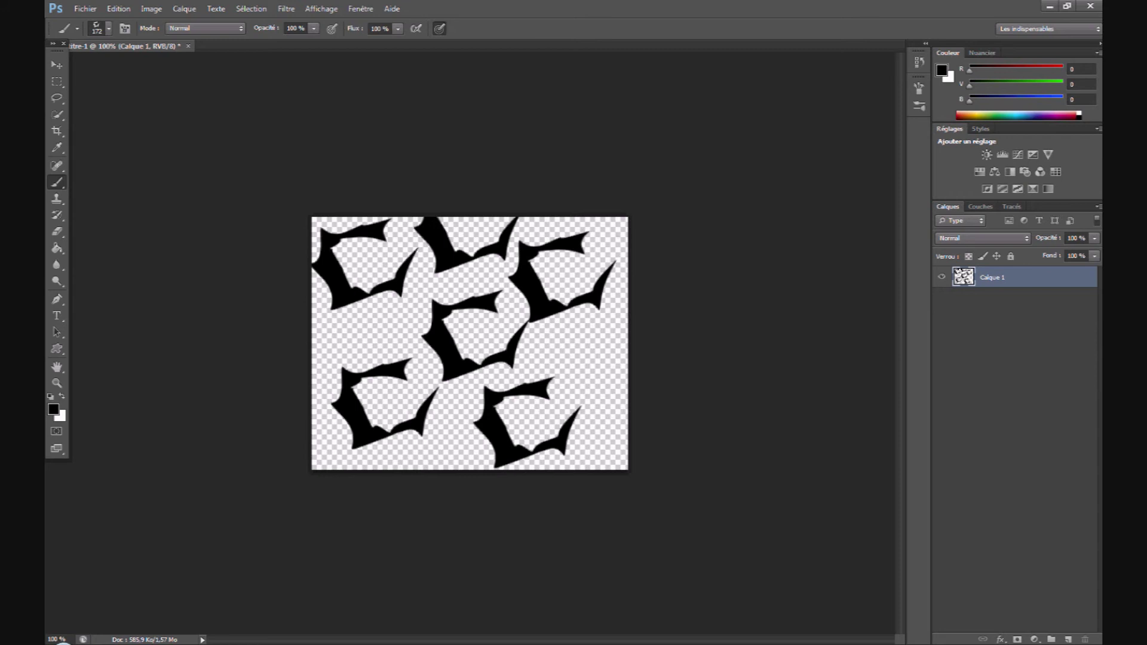
# Erase all six spiky brush stamps to leave the layer empty
pyautogui.click(57, 231)
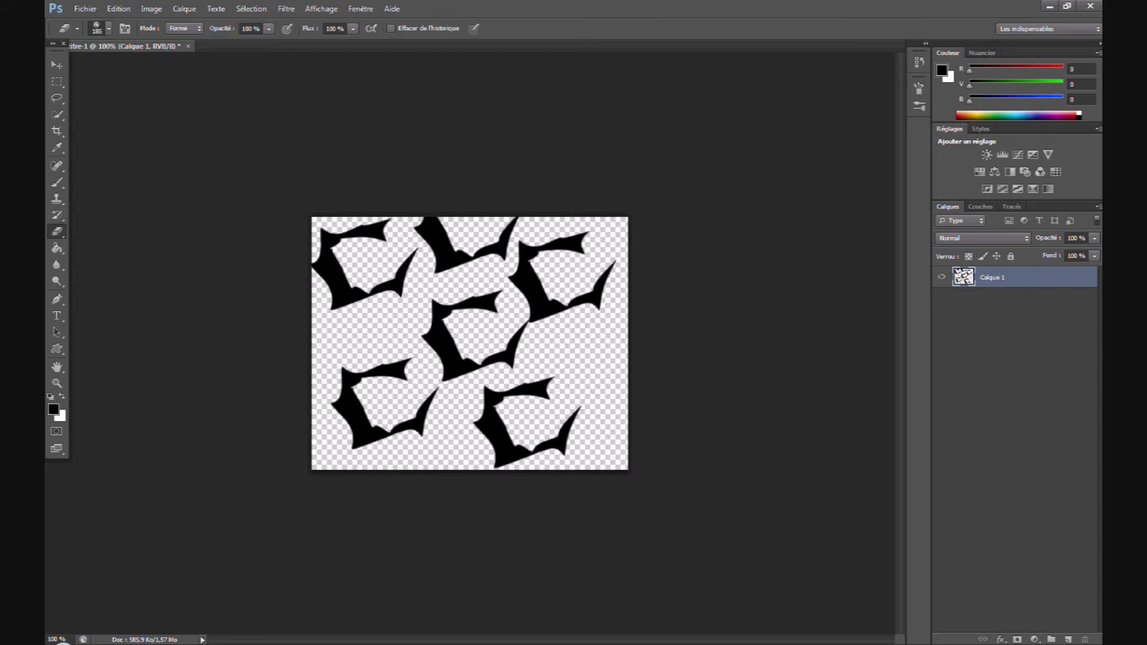
pyautogui.moveTo(382, 421); pyautogui.dragTo(537, 424)
pyautogui.moveTo(364, 418)
pyautogui.mouseDown()
pyautogui.moveTo(507, 323)
pyautogui.moveTo(439, 331)
pyautogui.mouseUp()
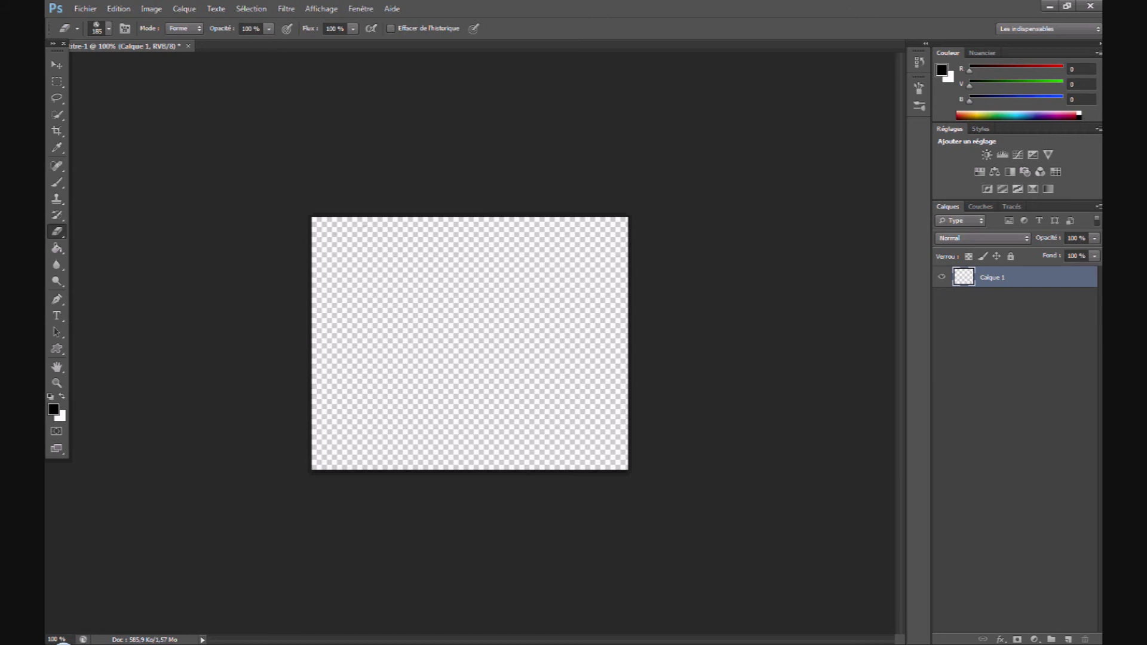